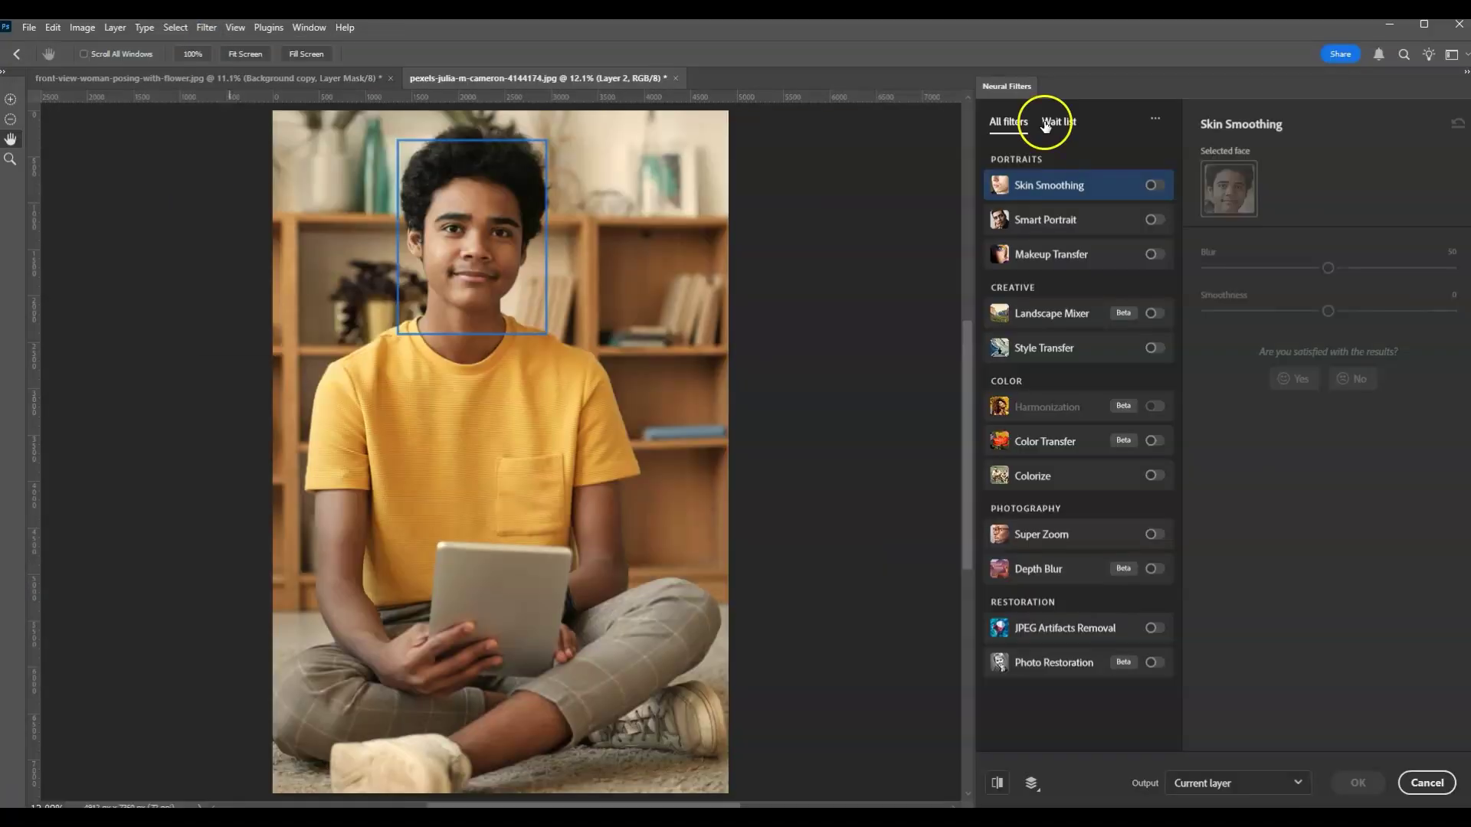
Click through the intro preview of the green Colorize effect and return to the unedited Background photo
click(1155, 476)
click(1270, 329)
click(986, 444)
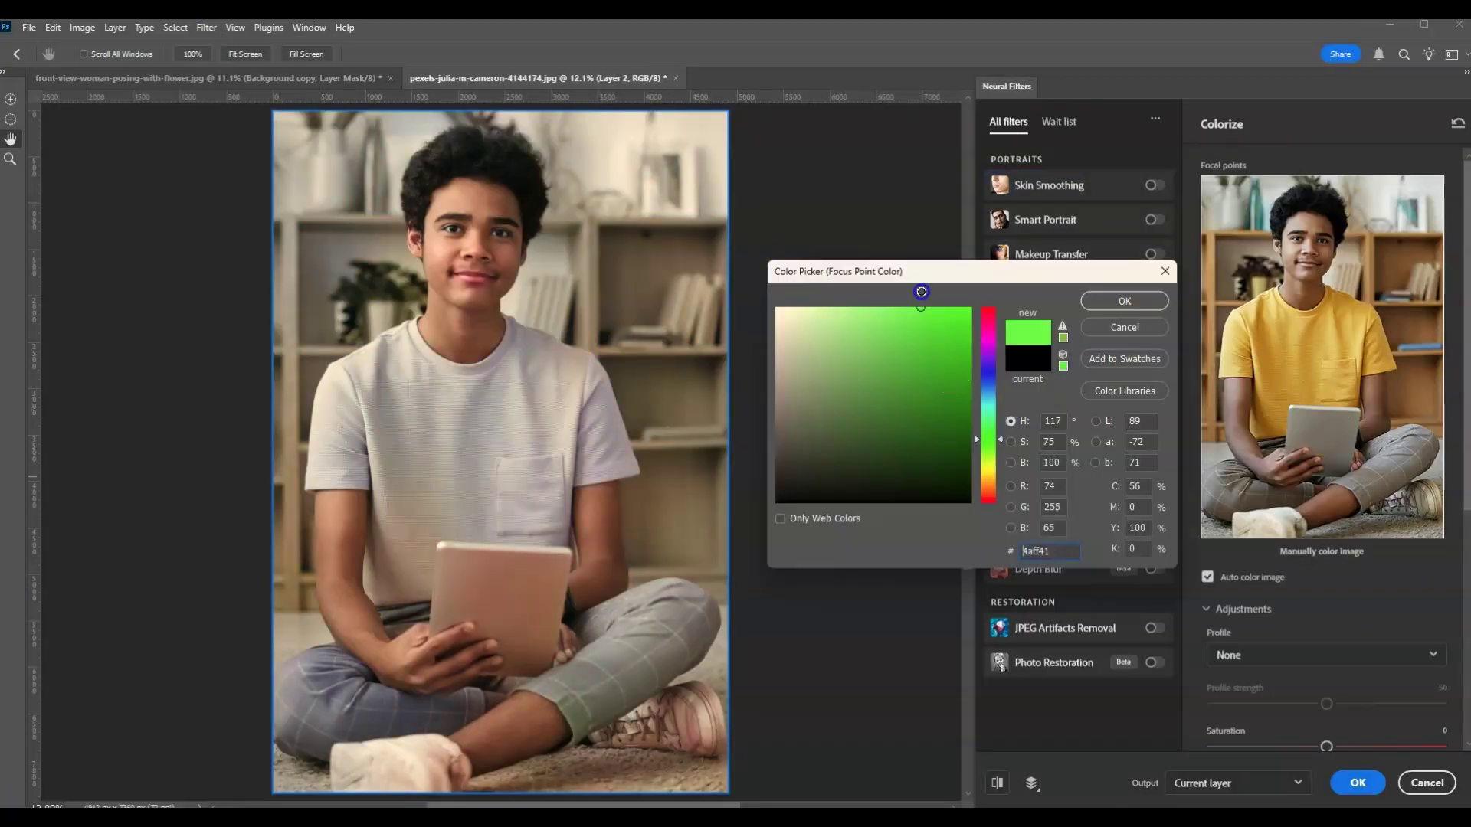
click(1128, 302)
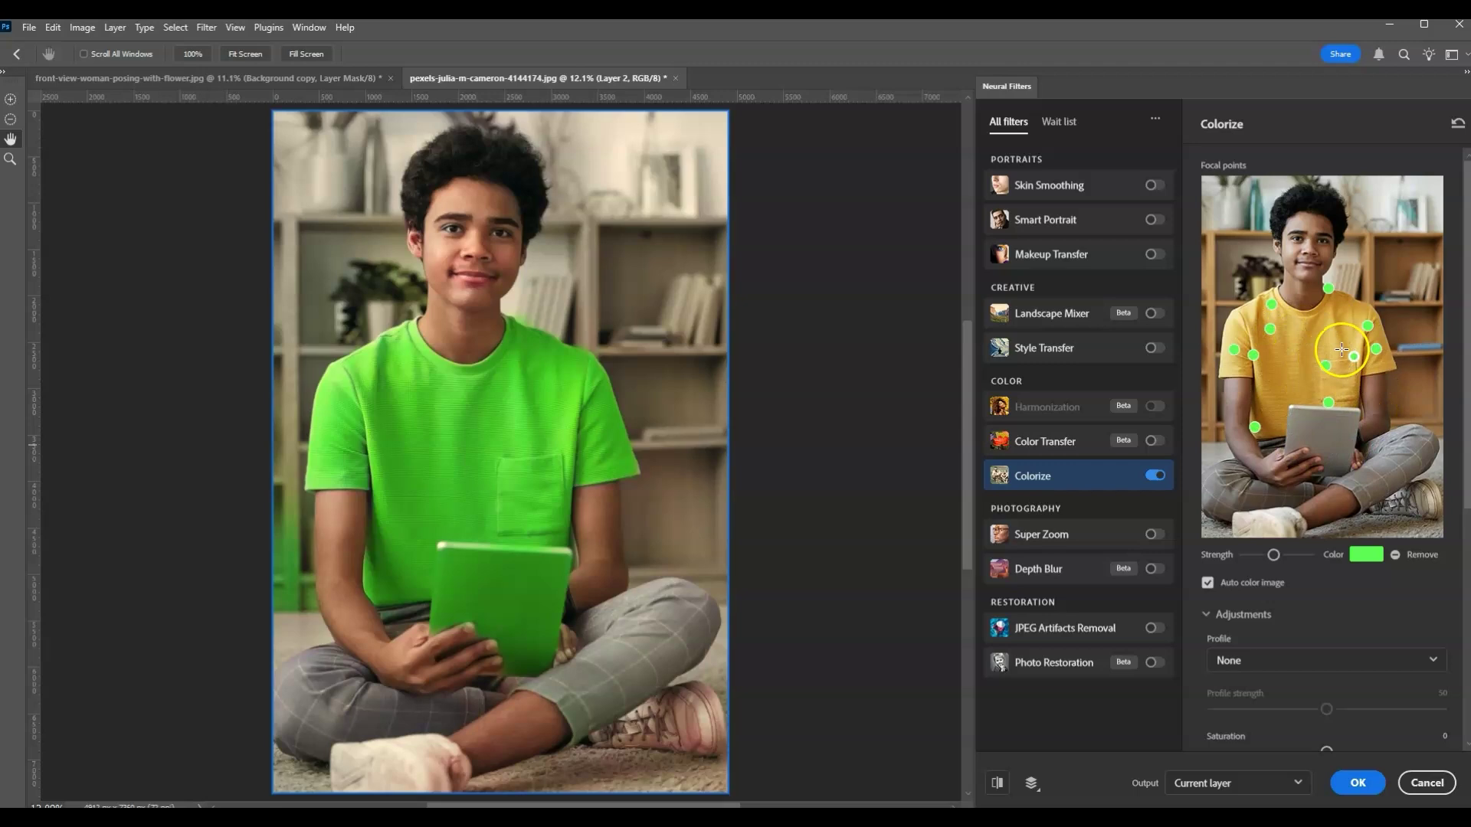
scroll(1287, 261, down, 5)
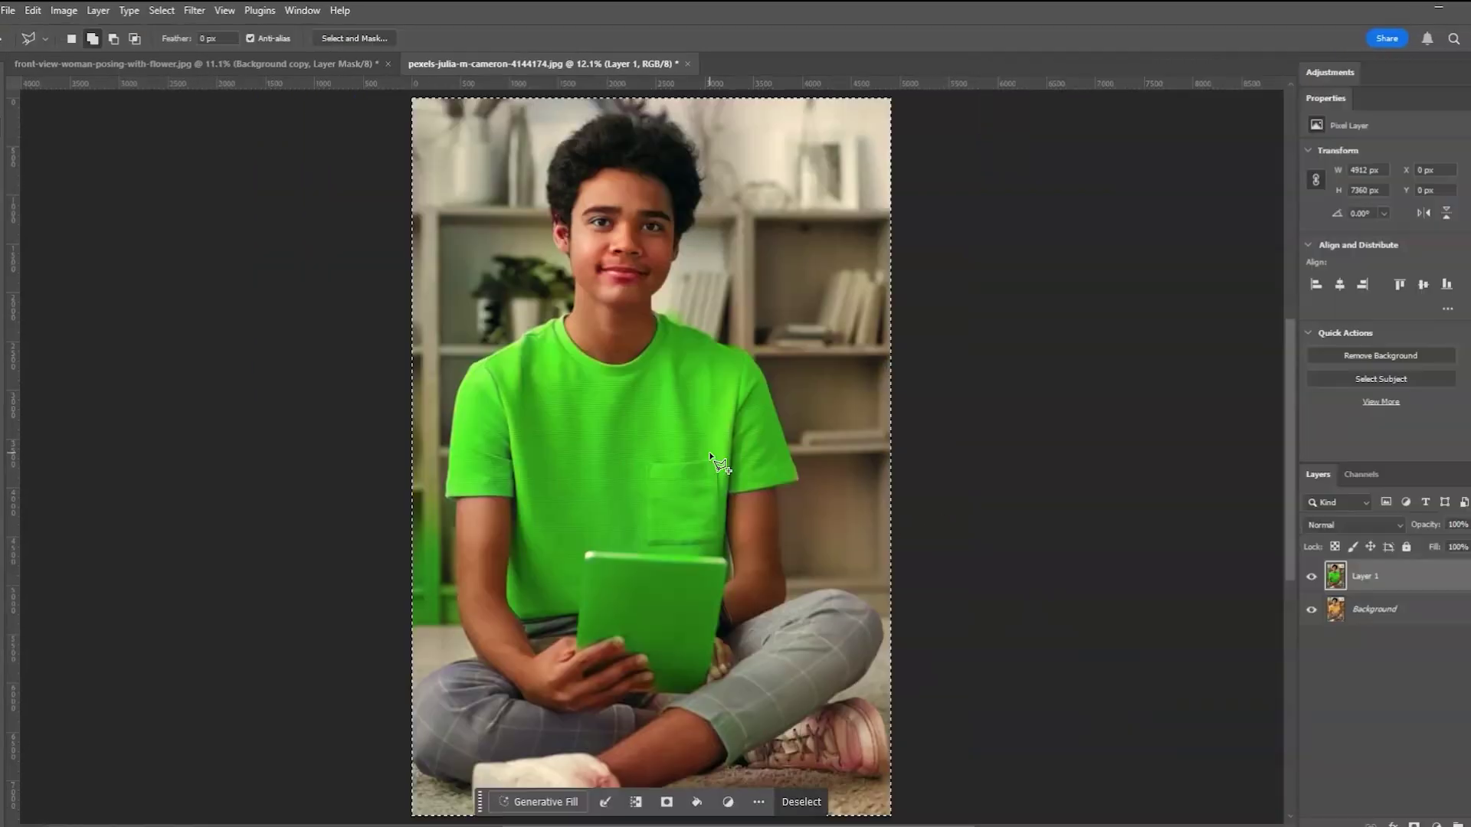
click(558, 393)
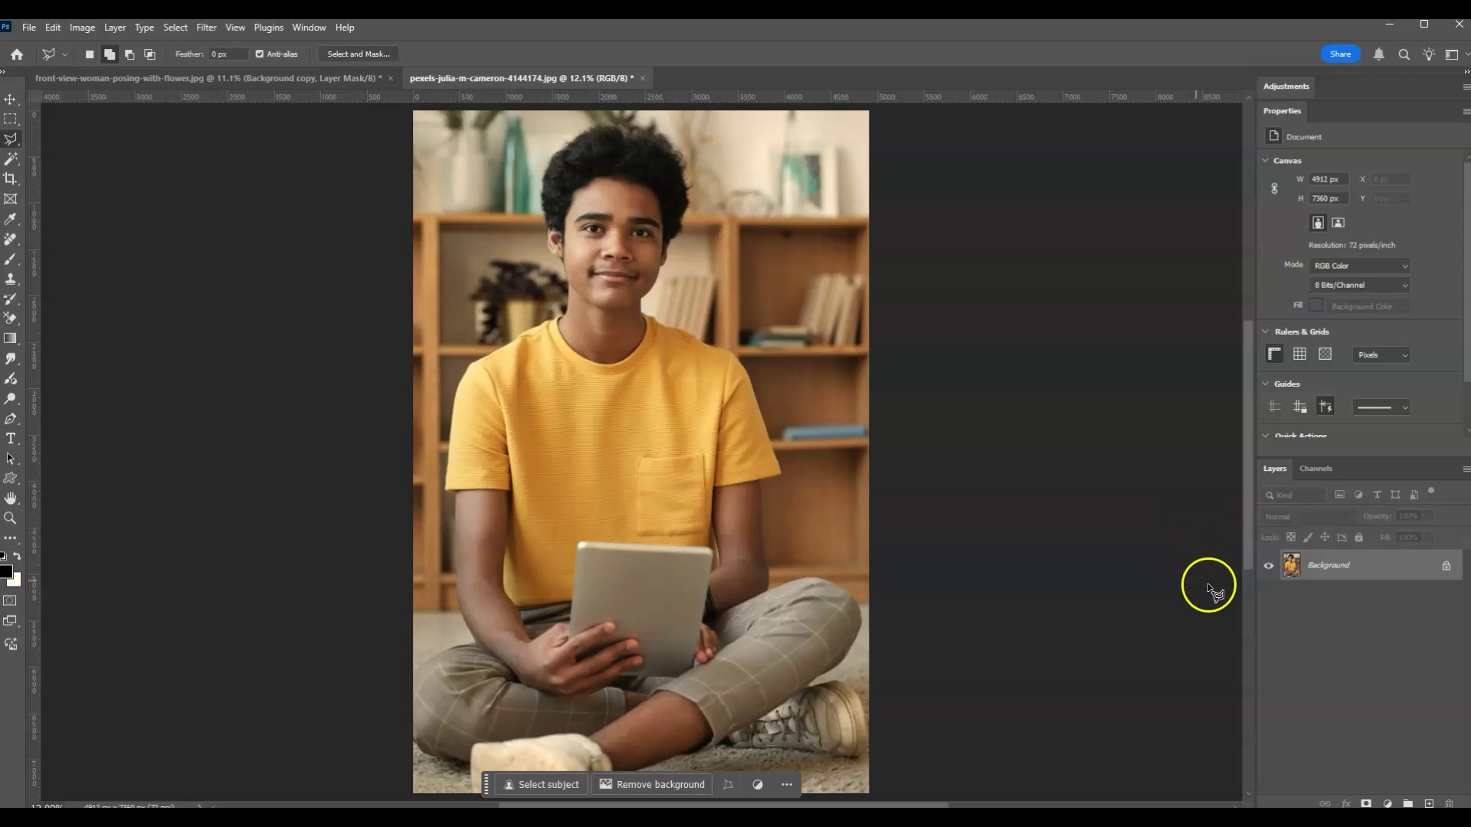
Duplicate the Background layer as Layer 1 with Ctrl+J, make Layer 1 active, and open the Filter menu
drag(1333, 595, 1336, 577)
key(ctrl+j)
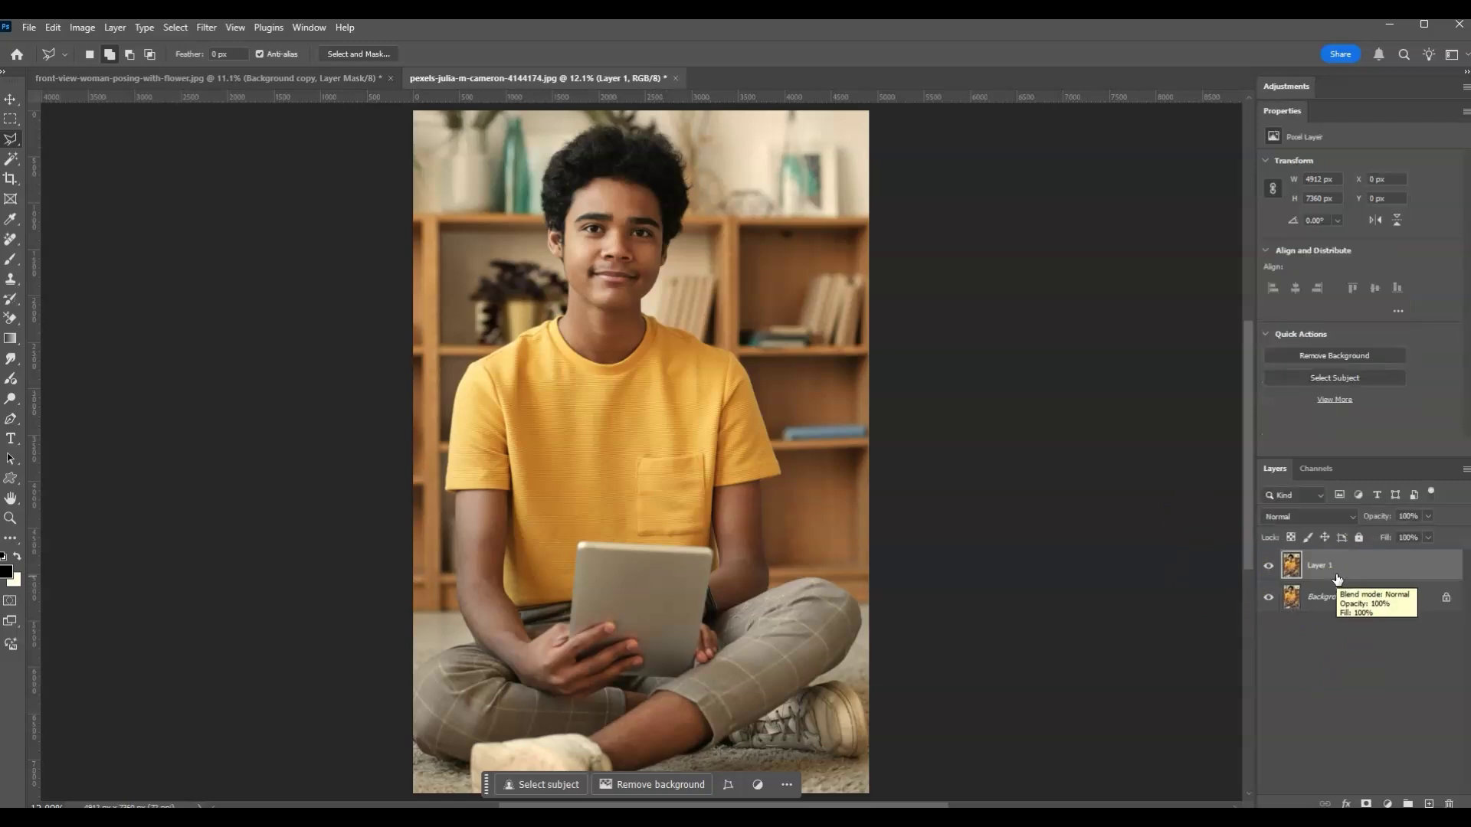
click(1341, 584)
click(1347, 559)
click(1368, 613)
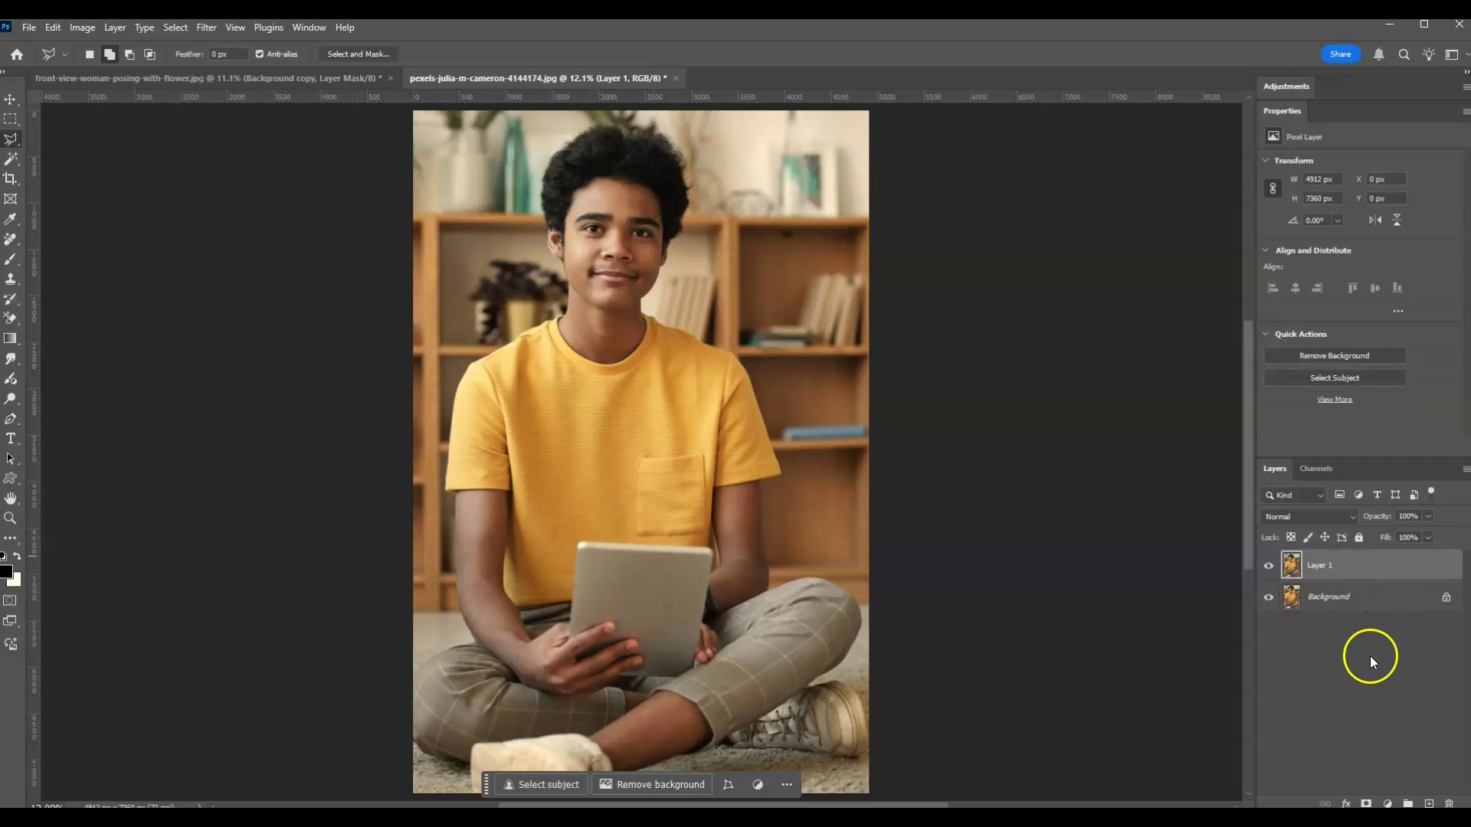
click(1370, 571)
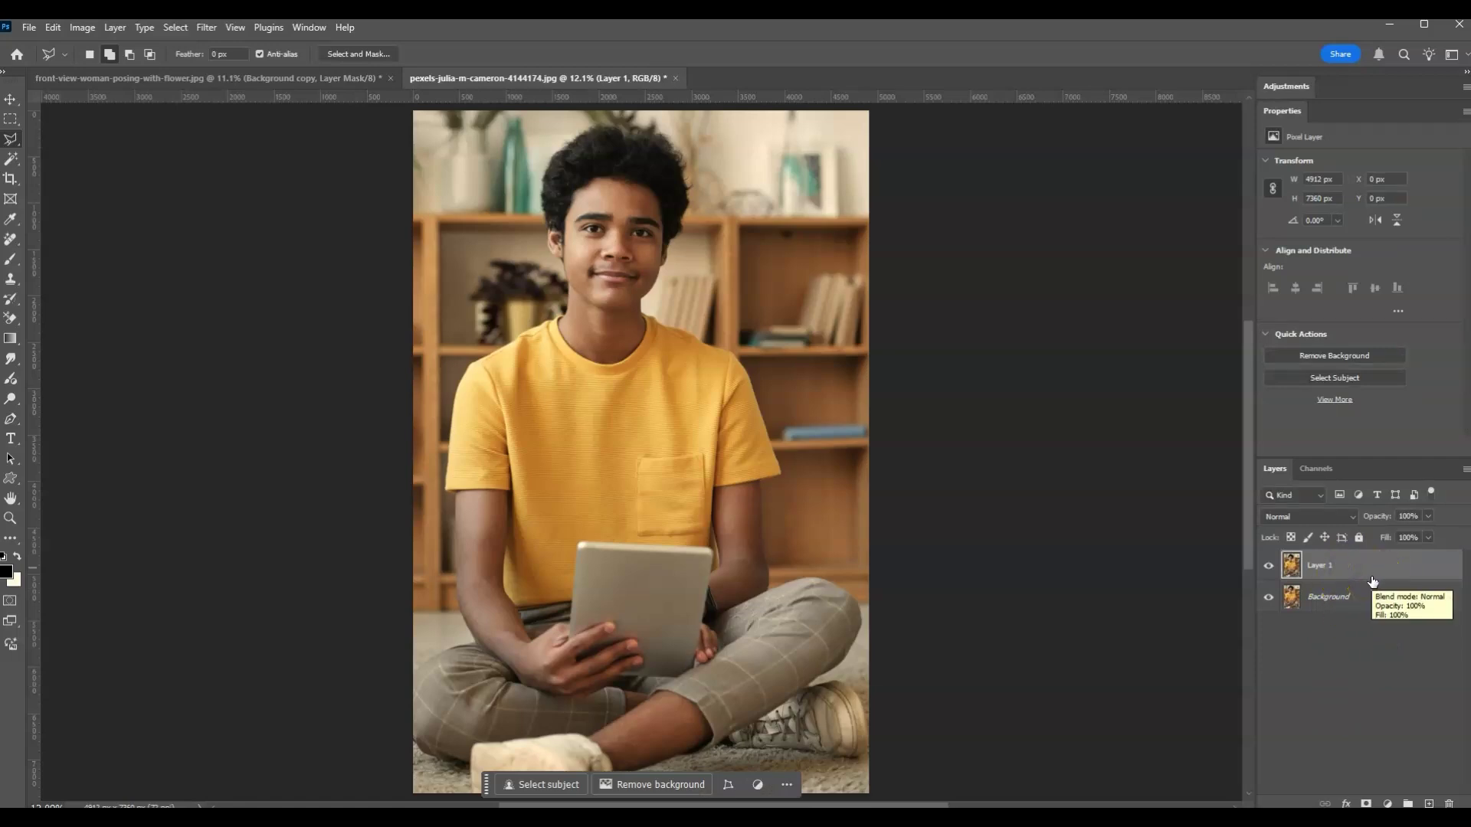
click(206, 29)
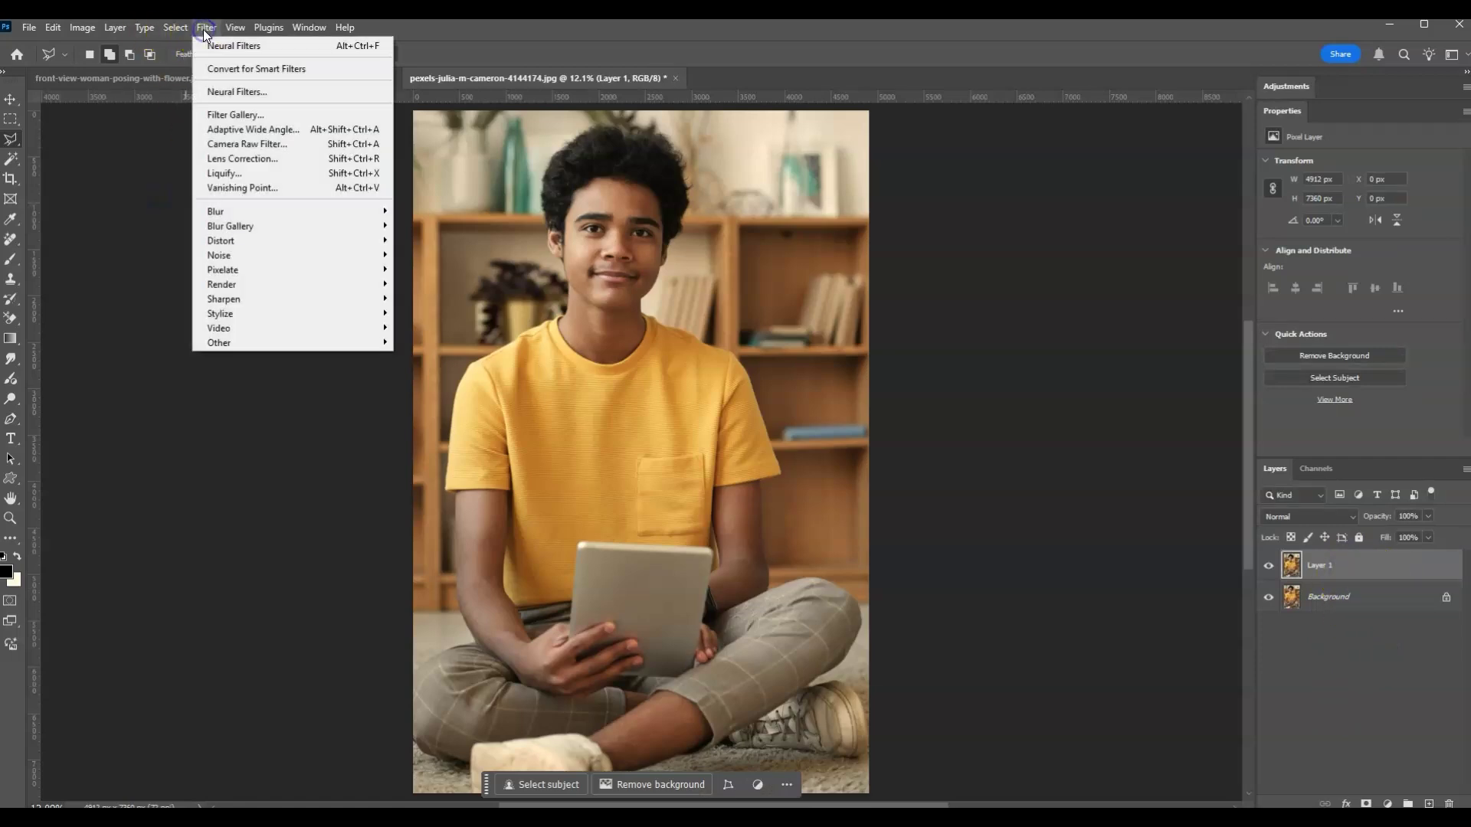
Open Filter > Neural Filters and switch on the Colorize filter
click(230, 92)
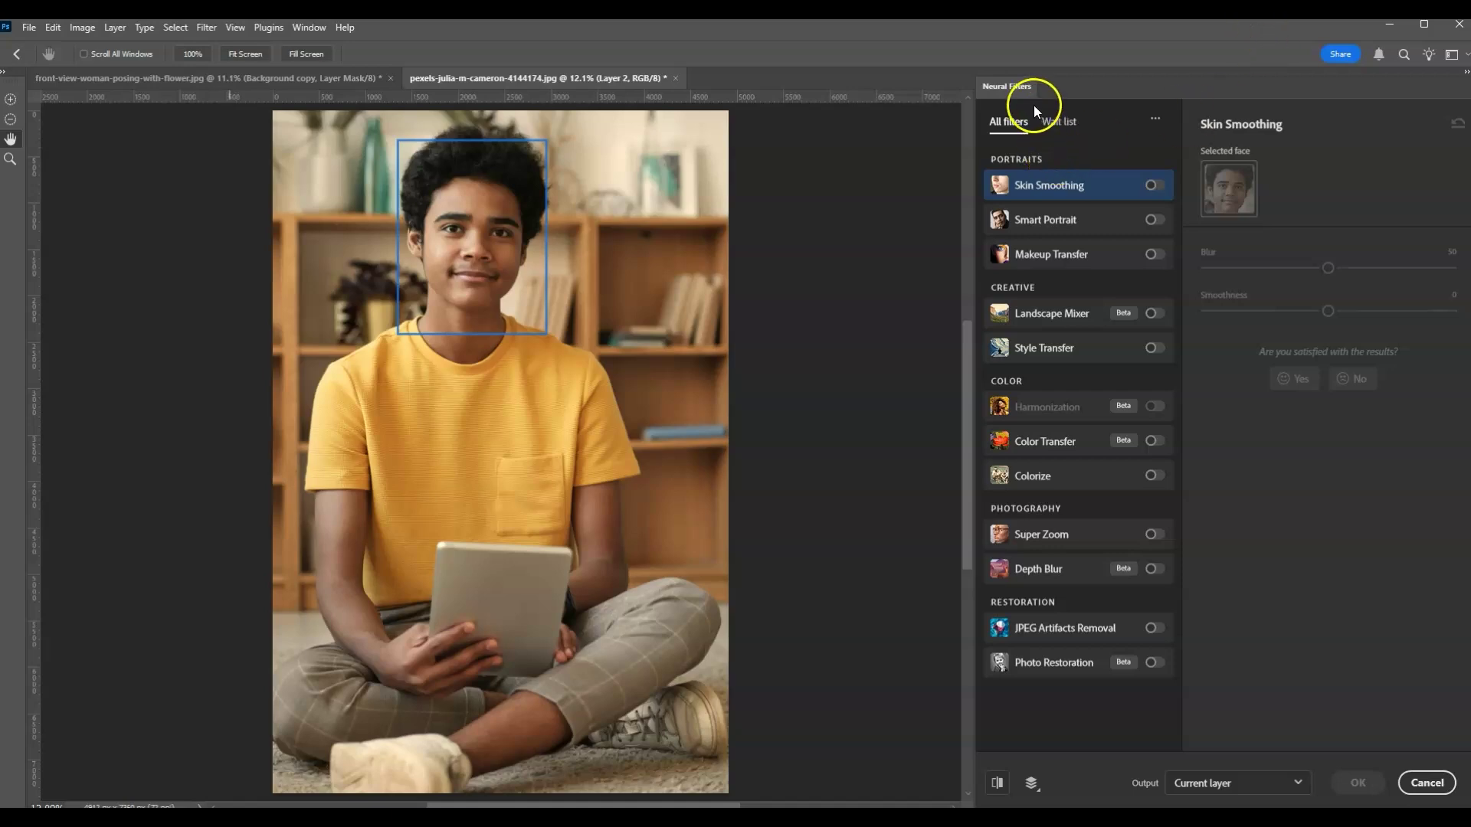
click(1154, 476)
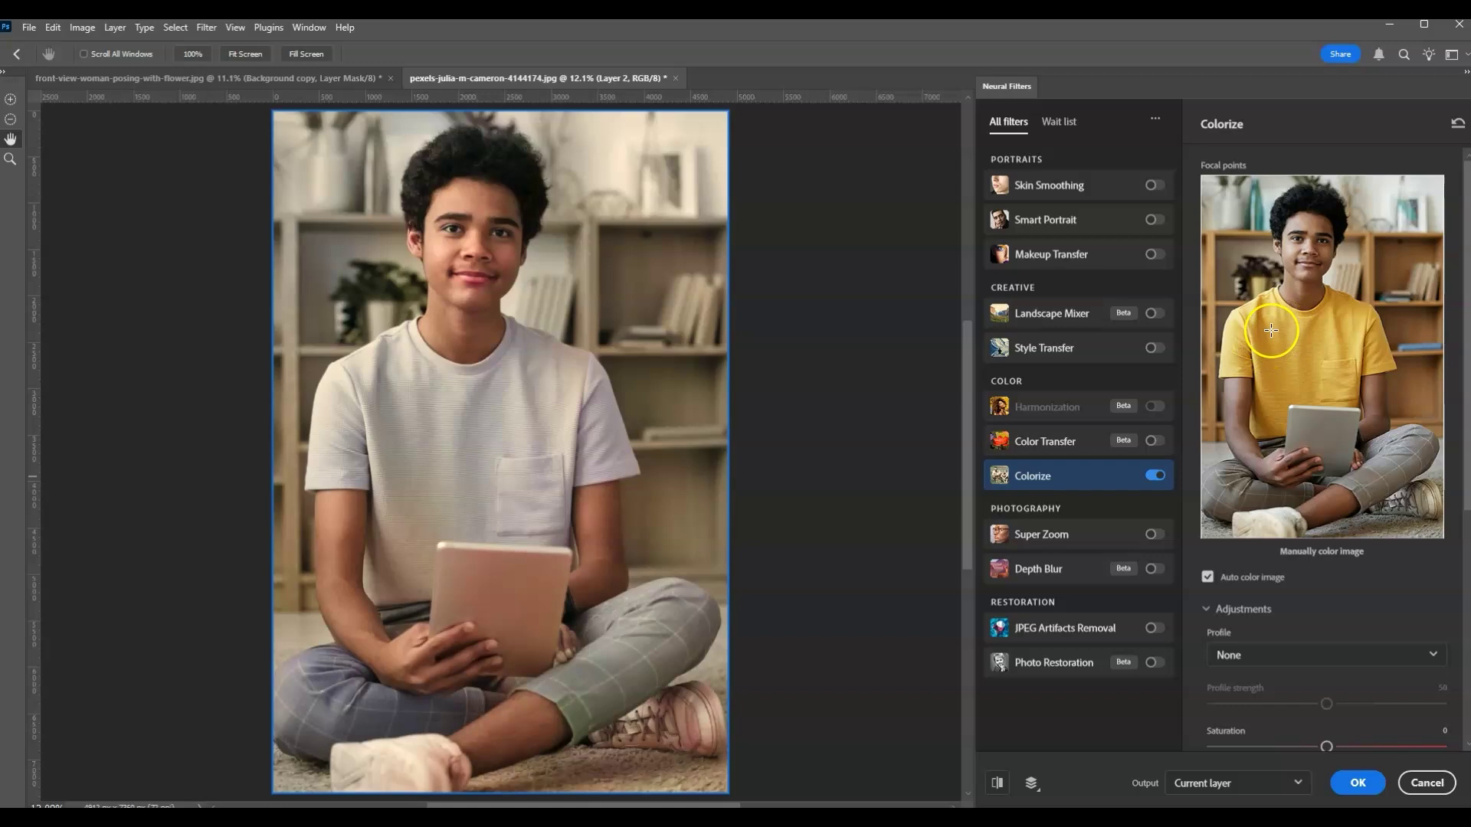
Add a focal point on the shirt and set its colour to bright neon green (5cff54)
click(1270, 330)
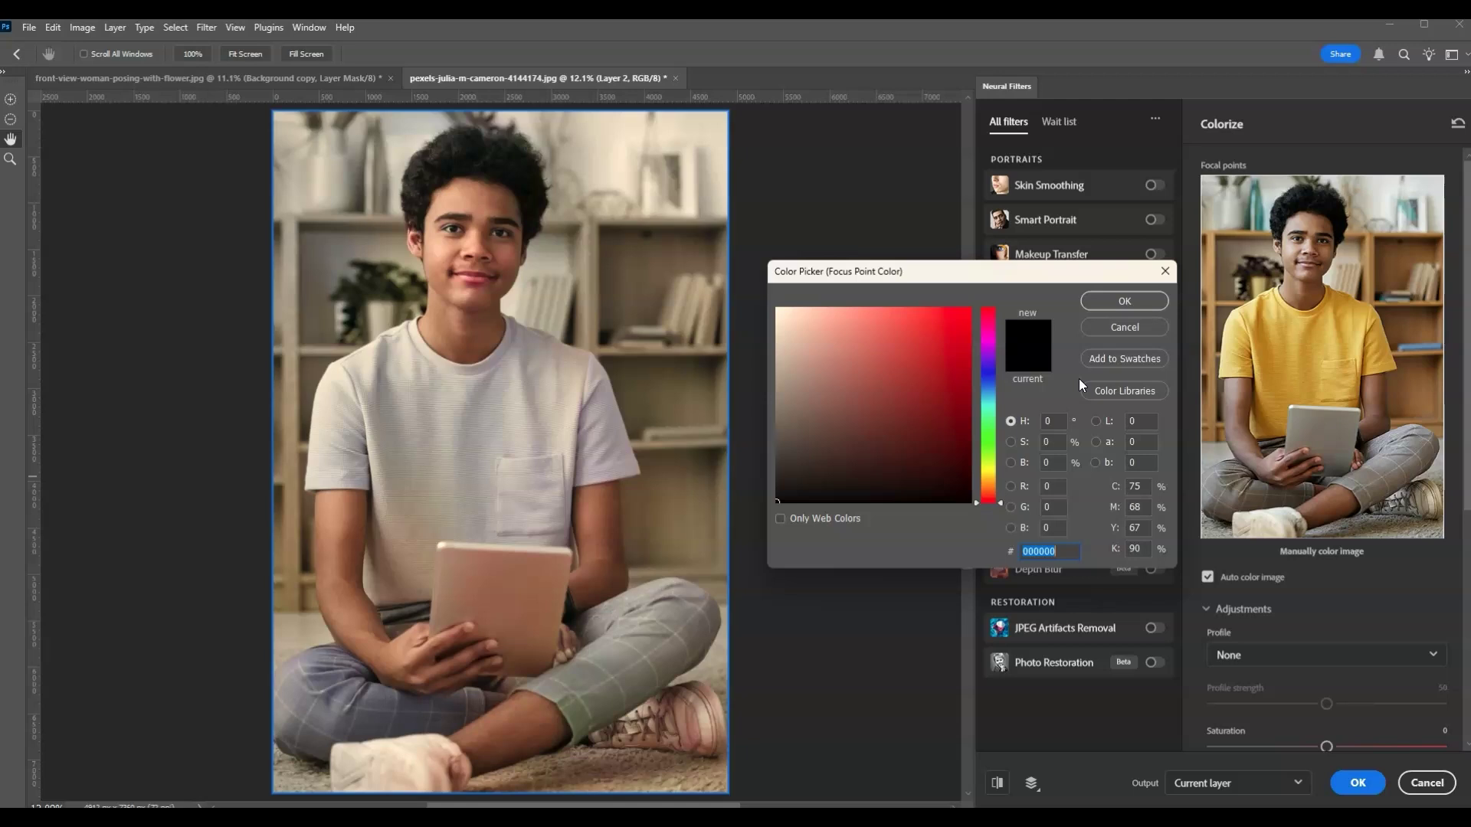
click(986, 446)
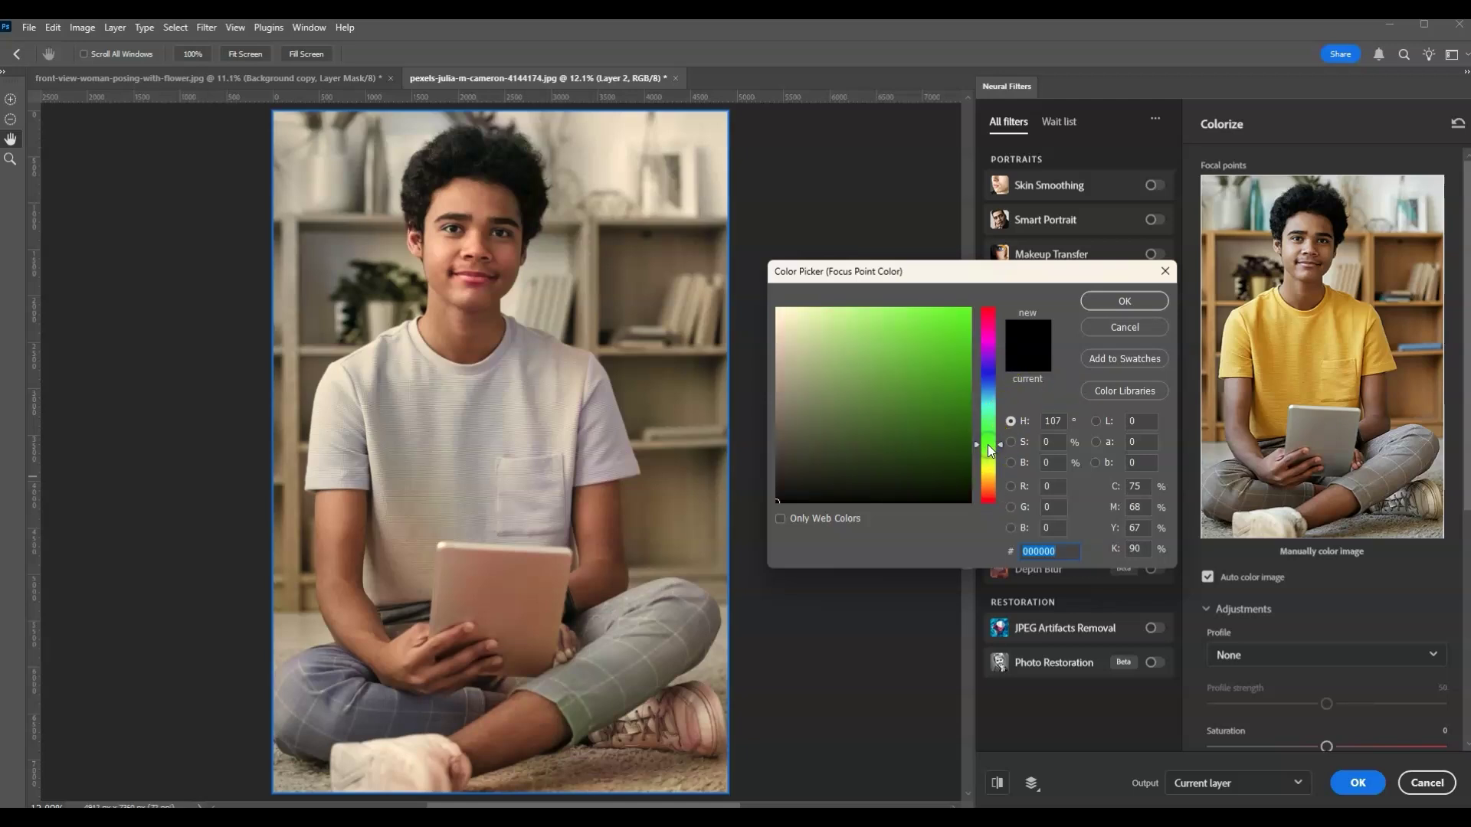
drag(945, 362, 907, 283)
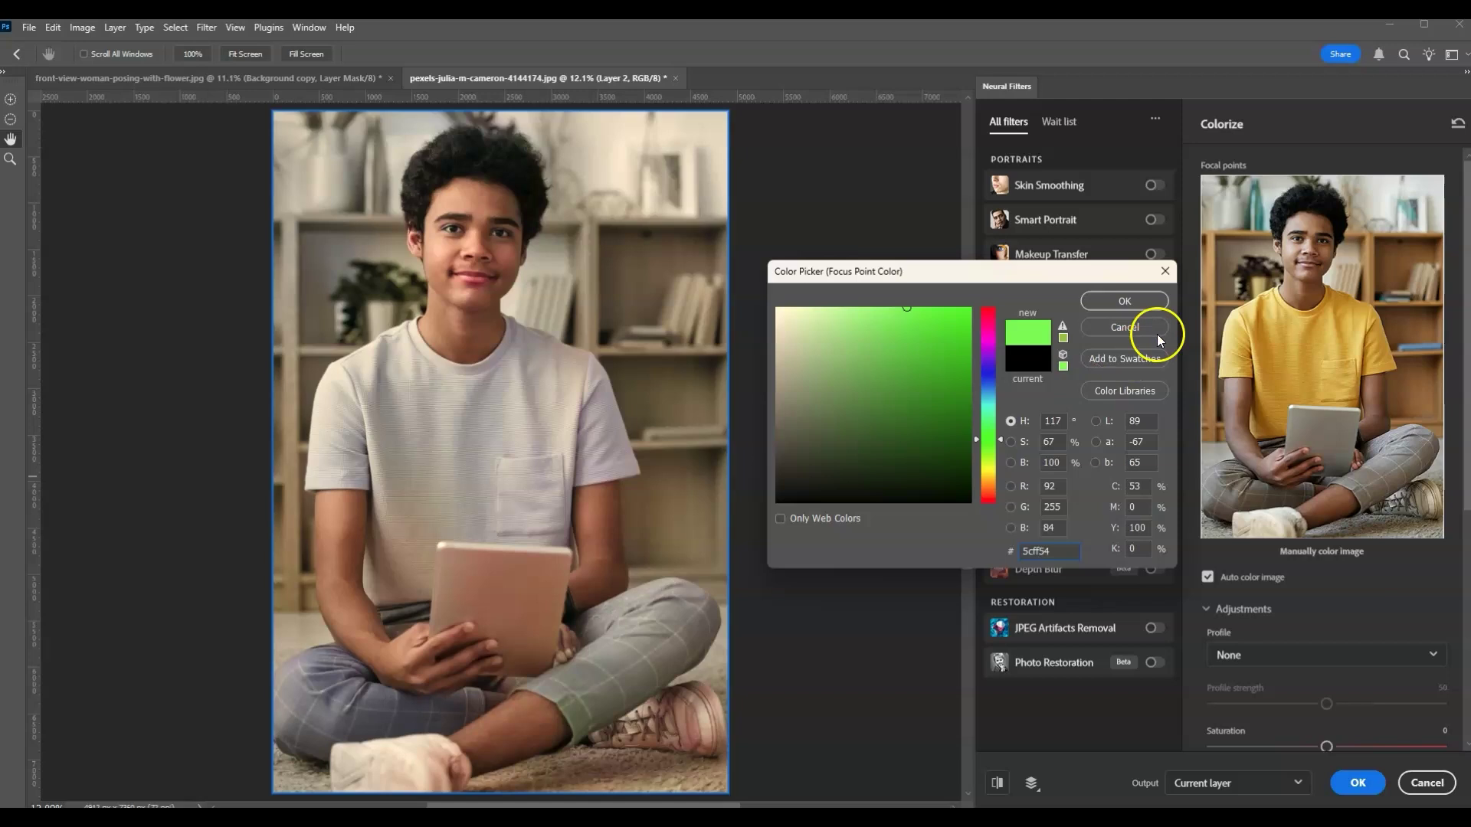
click(1109, 301)
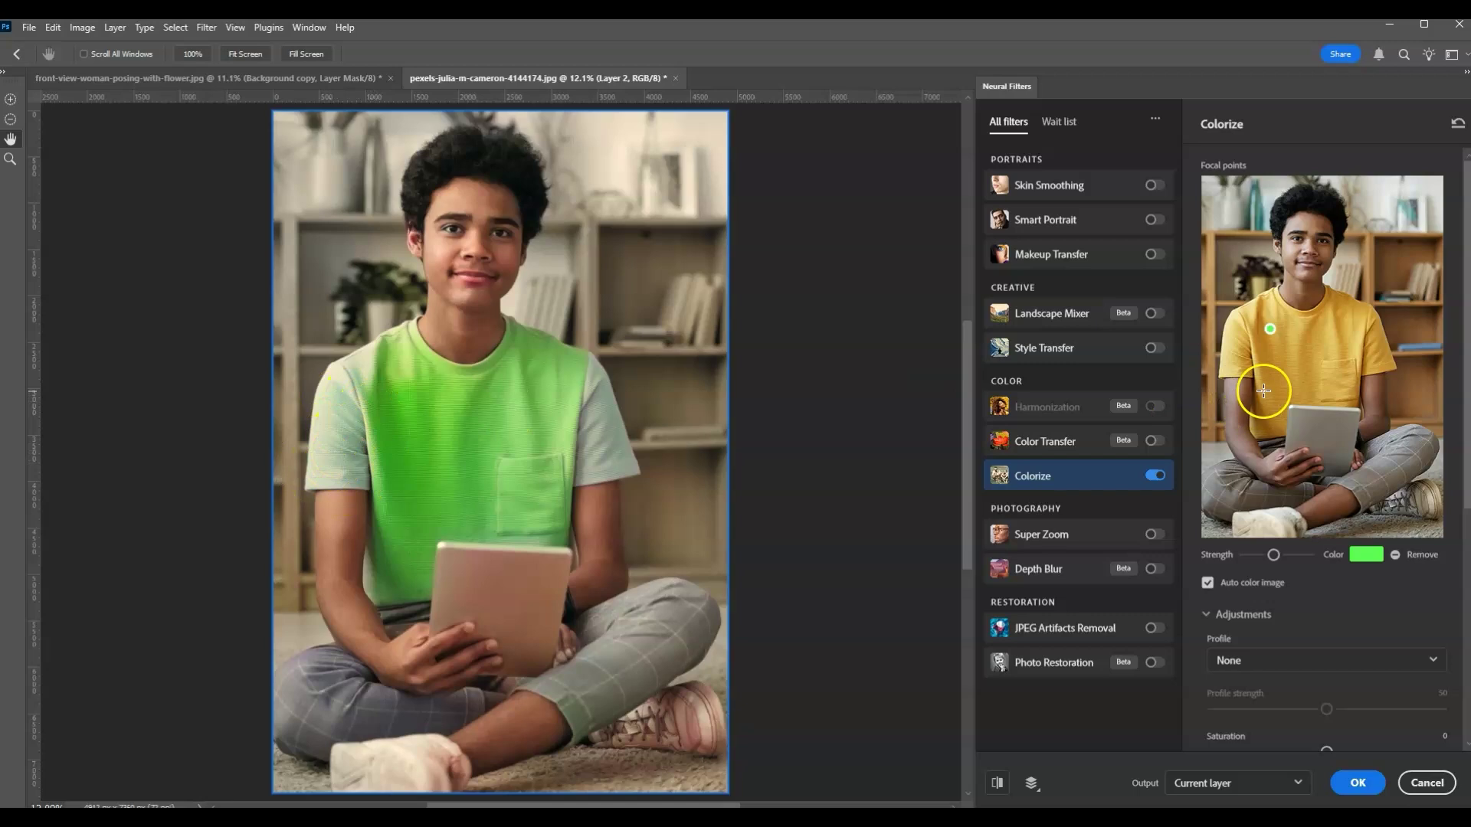
Add green focal points on both sleeves and near the shirt's hem
click(1234, 350)
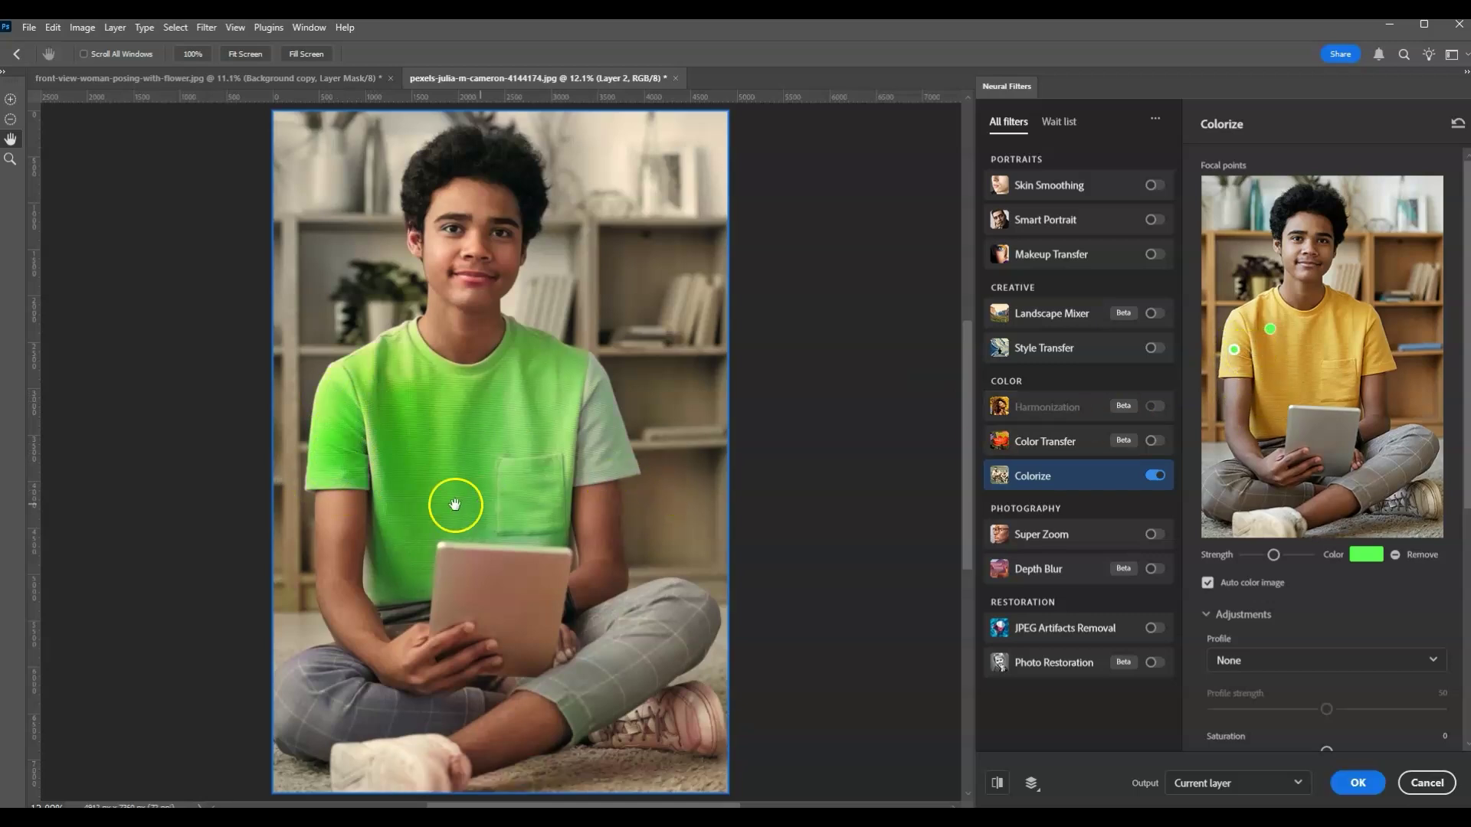
click(1377, 349)
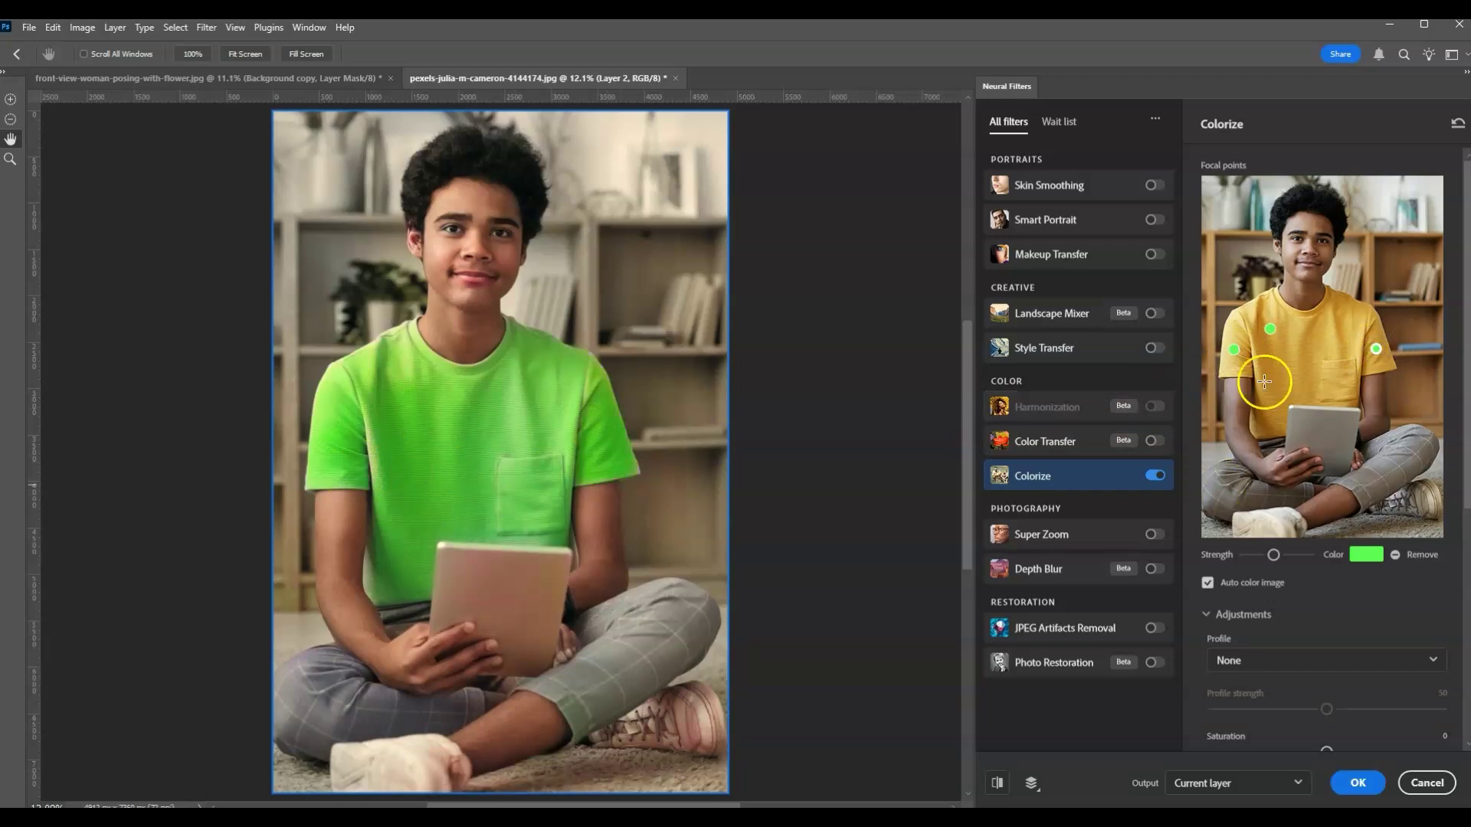
click(1329, 402)
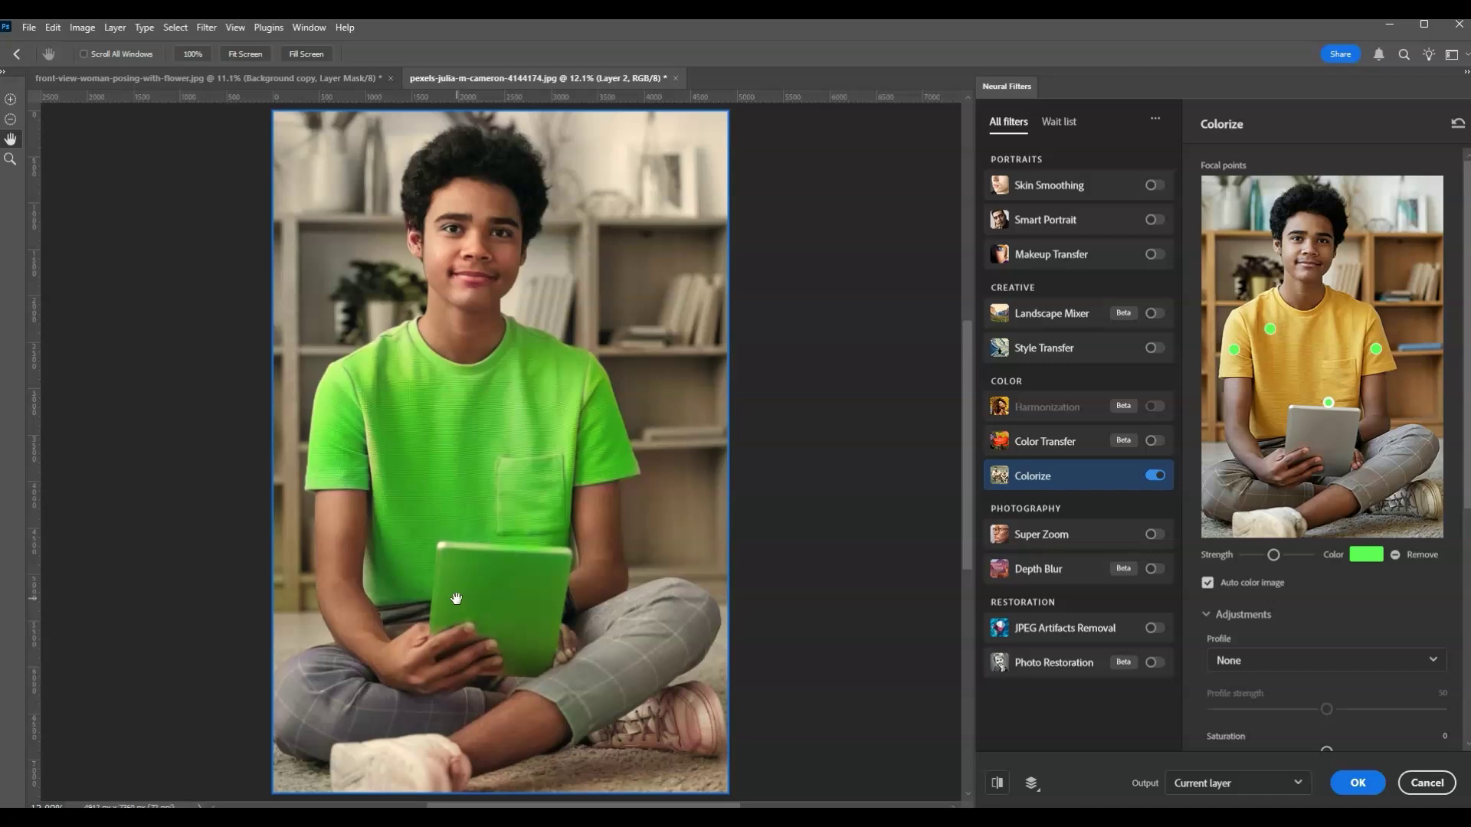
mouse_move(665, 437)
mouse_down()
mouse_move(634, 437)
mouse_move(581, 479)
mouse_move(447, 420)
mouse_move(376, 446)
mouse_move(476, 450)
mouse_up()
drag(1255, 346, 1252, 355)
Add more green focal points across the shirt's left side, upper body and chest
click(1255, 426)
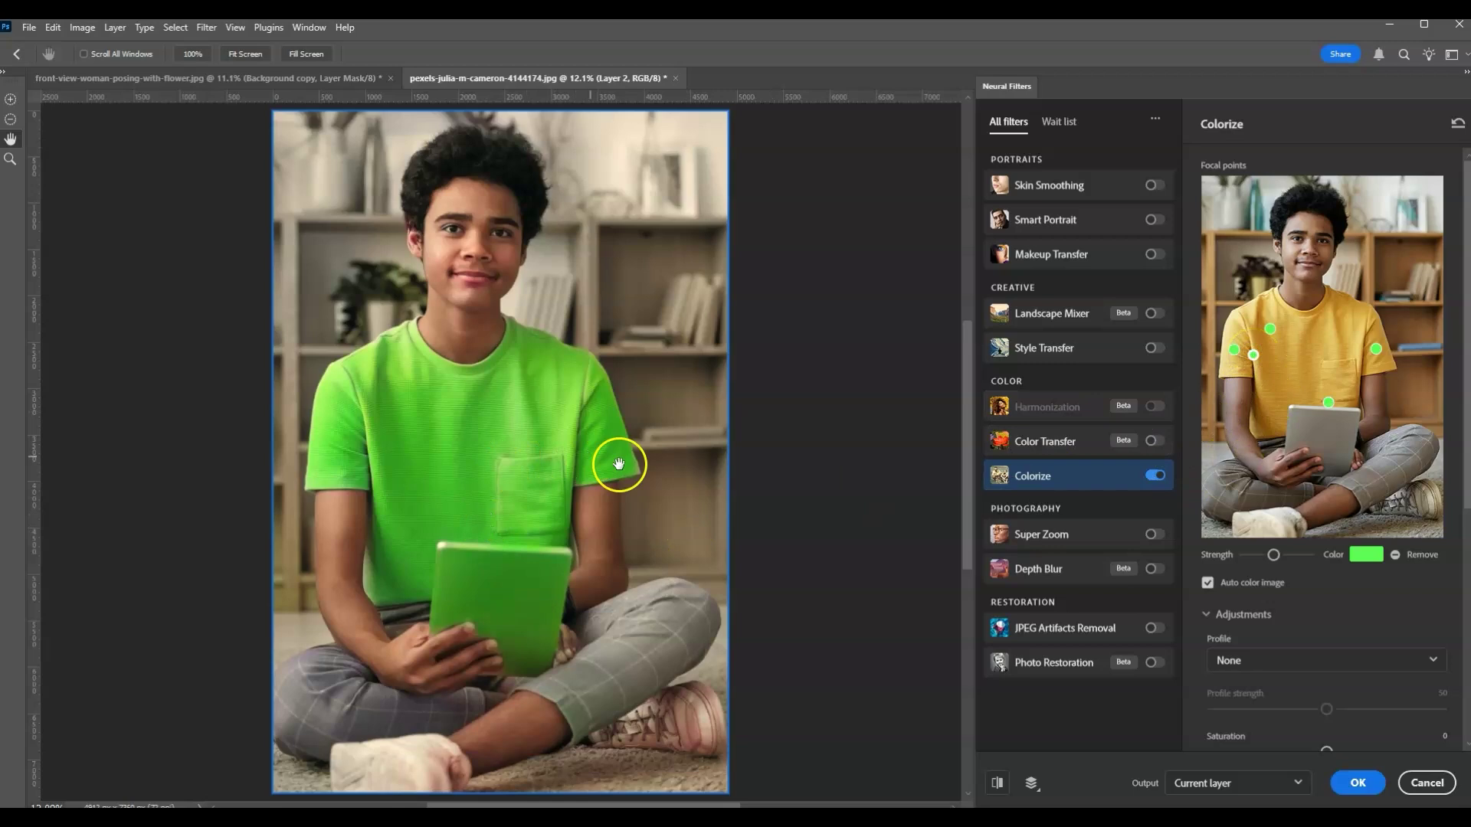
click(1329, 289)
click(1368, 326)
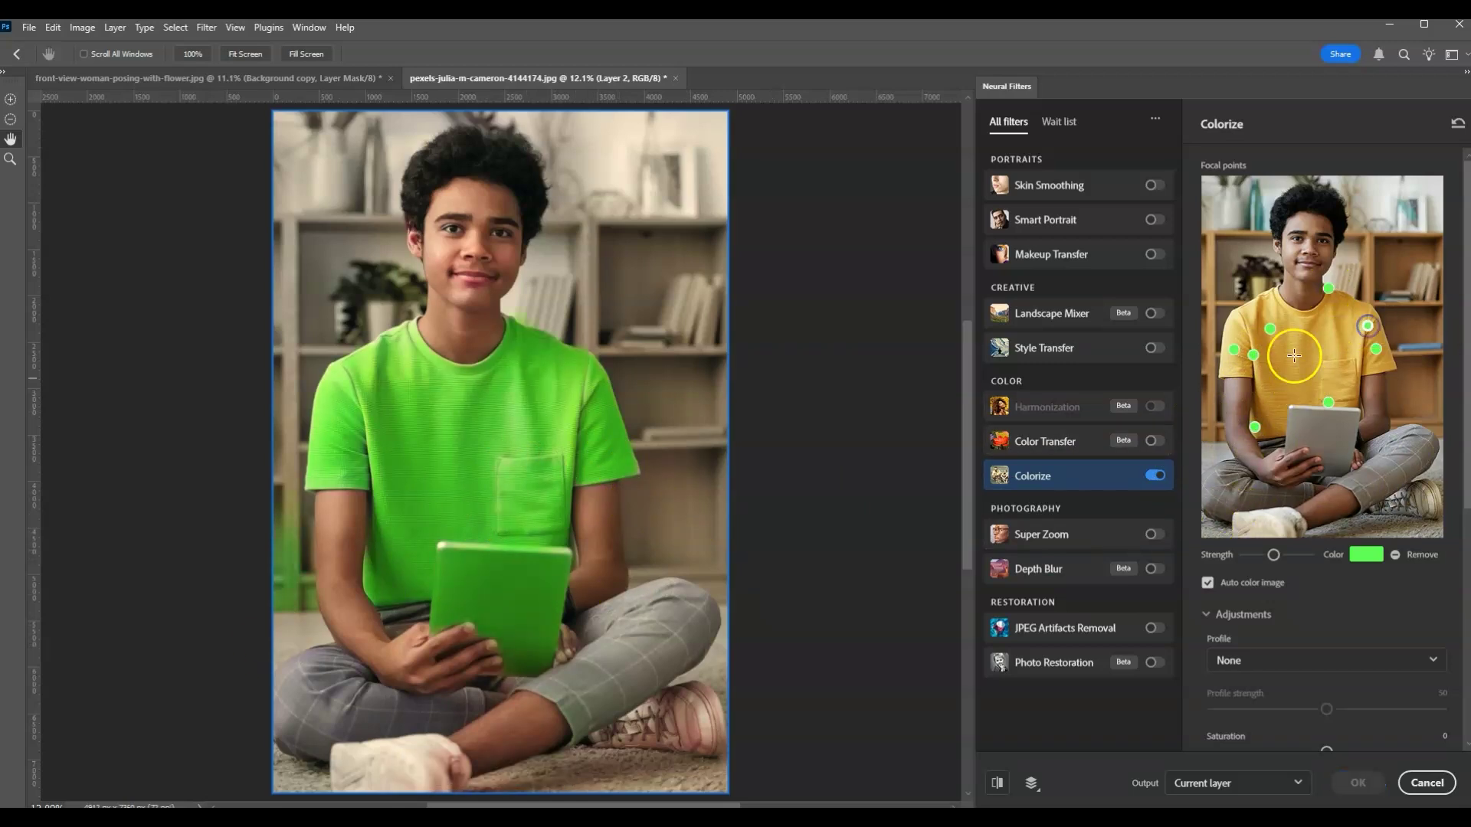
click(1325, 366)
click(1272, 305)
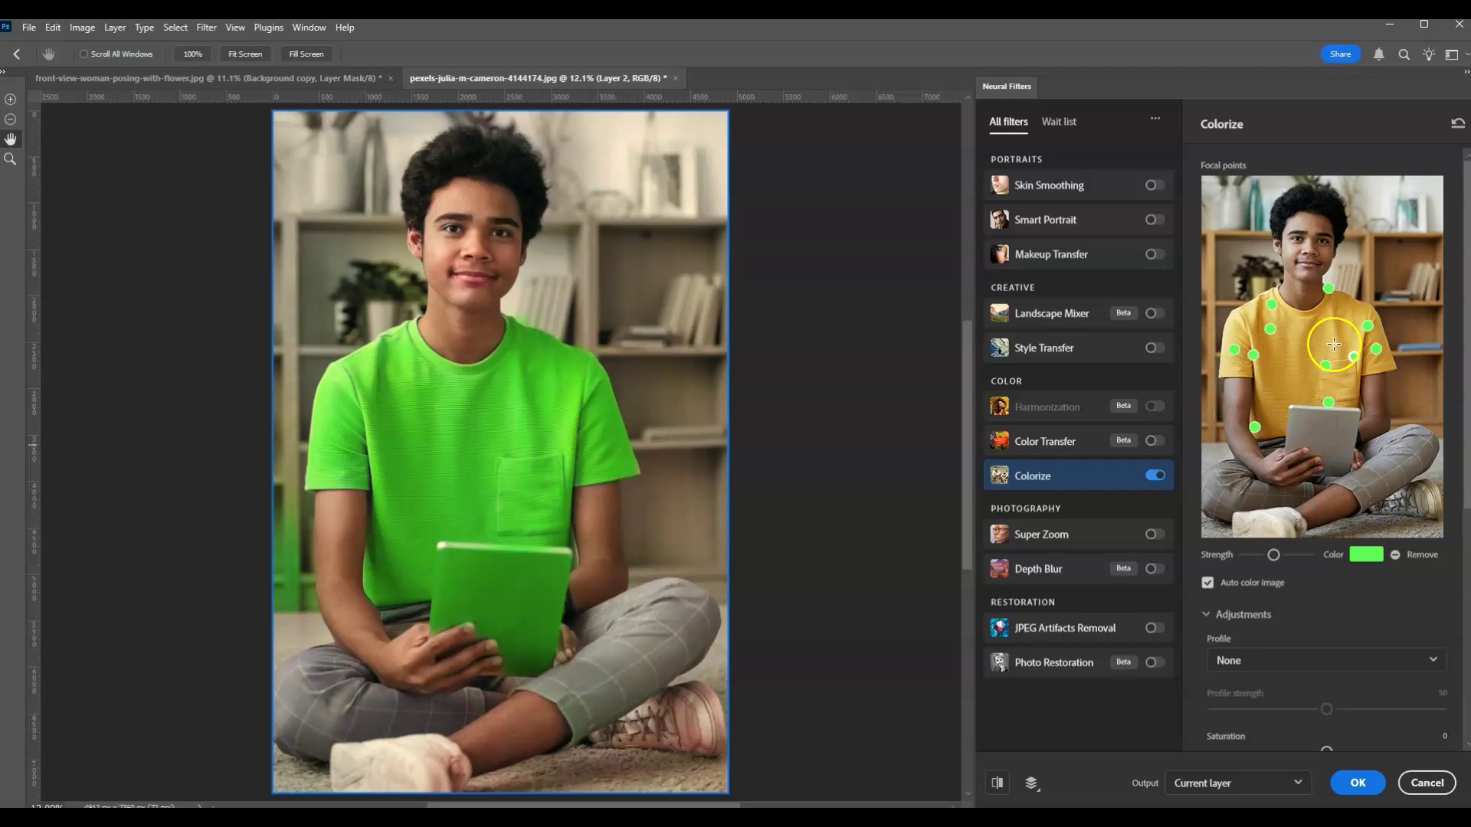
click(1354, 356)
Raise the Colorize saturation to +16 and apply the result to the current layer
scroll(1385, 581, down, 3)
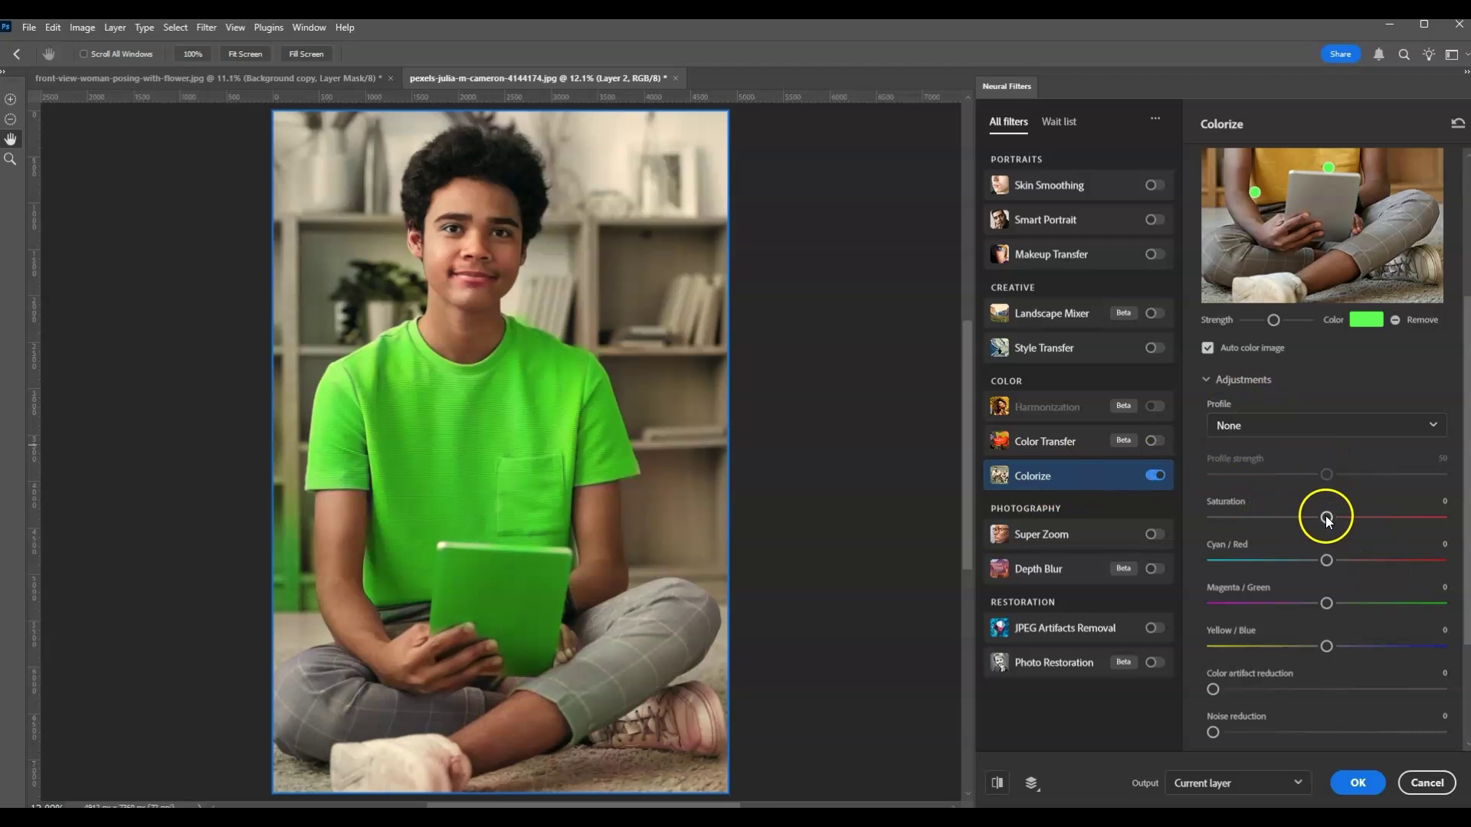
drag(1328, 519, 1355, 519)
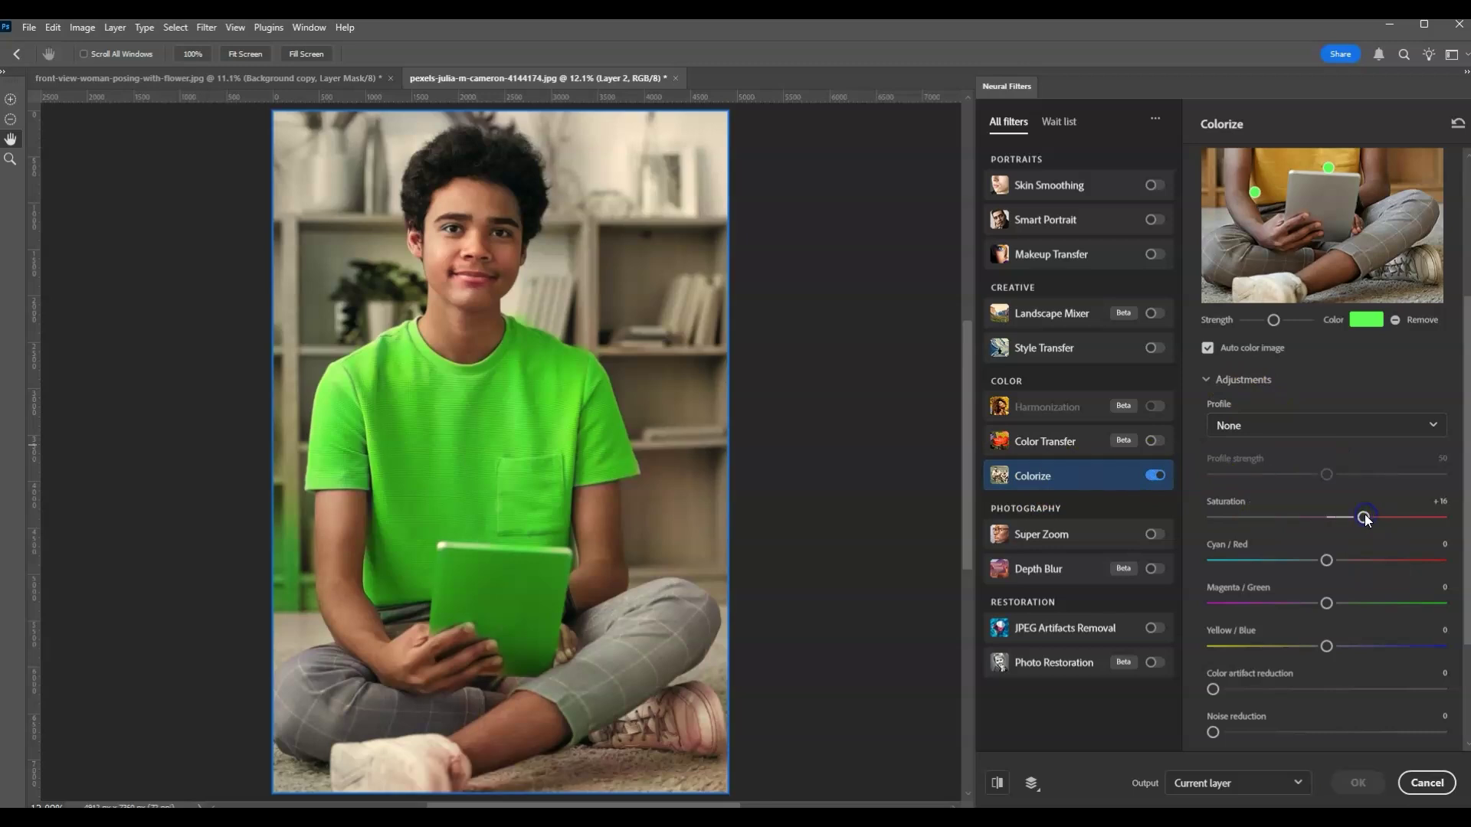
click(1364, 514)
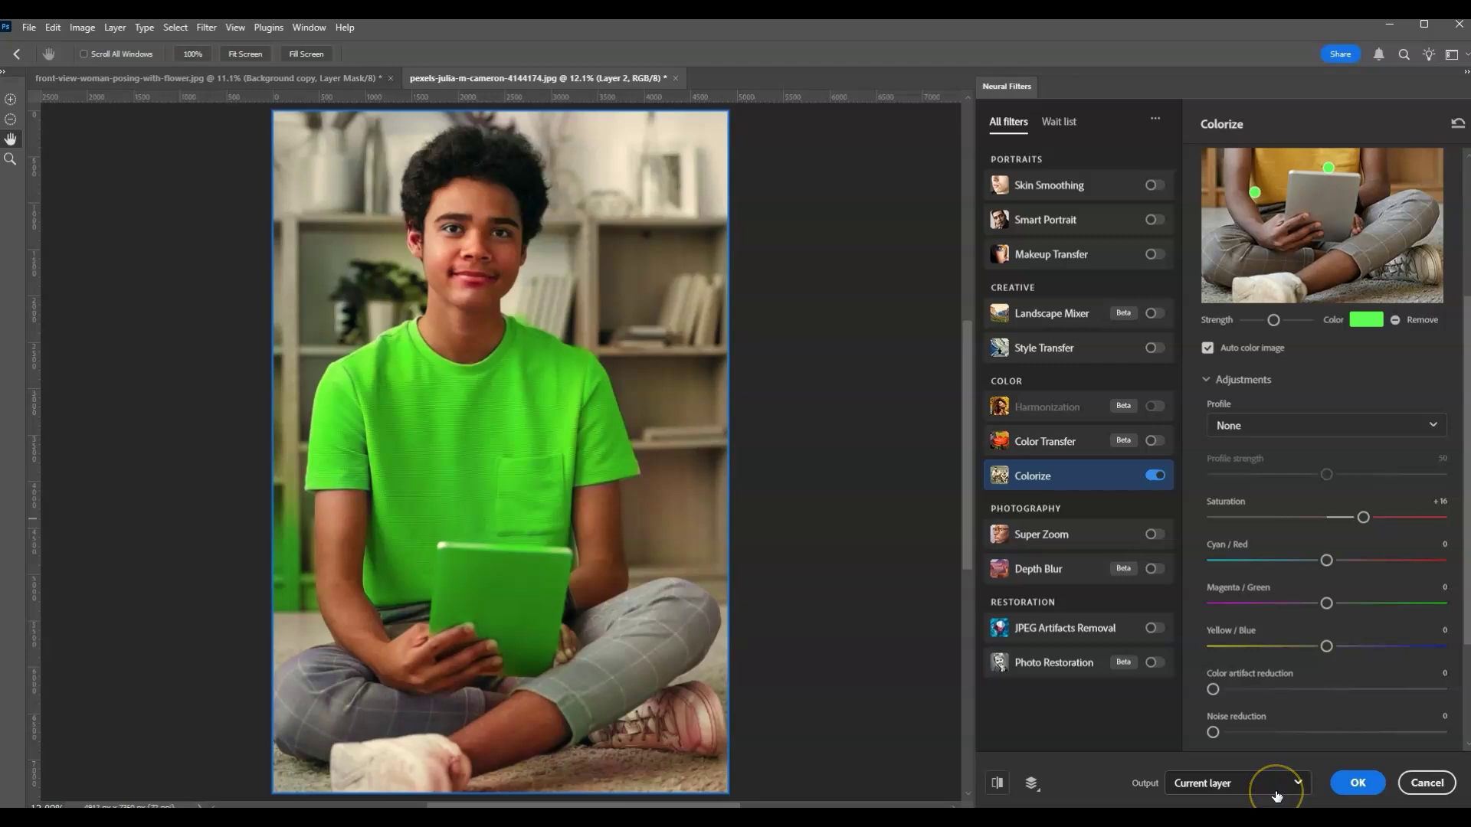
click(1361, 785)
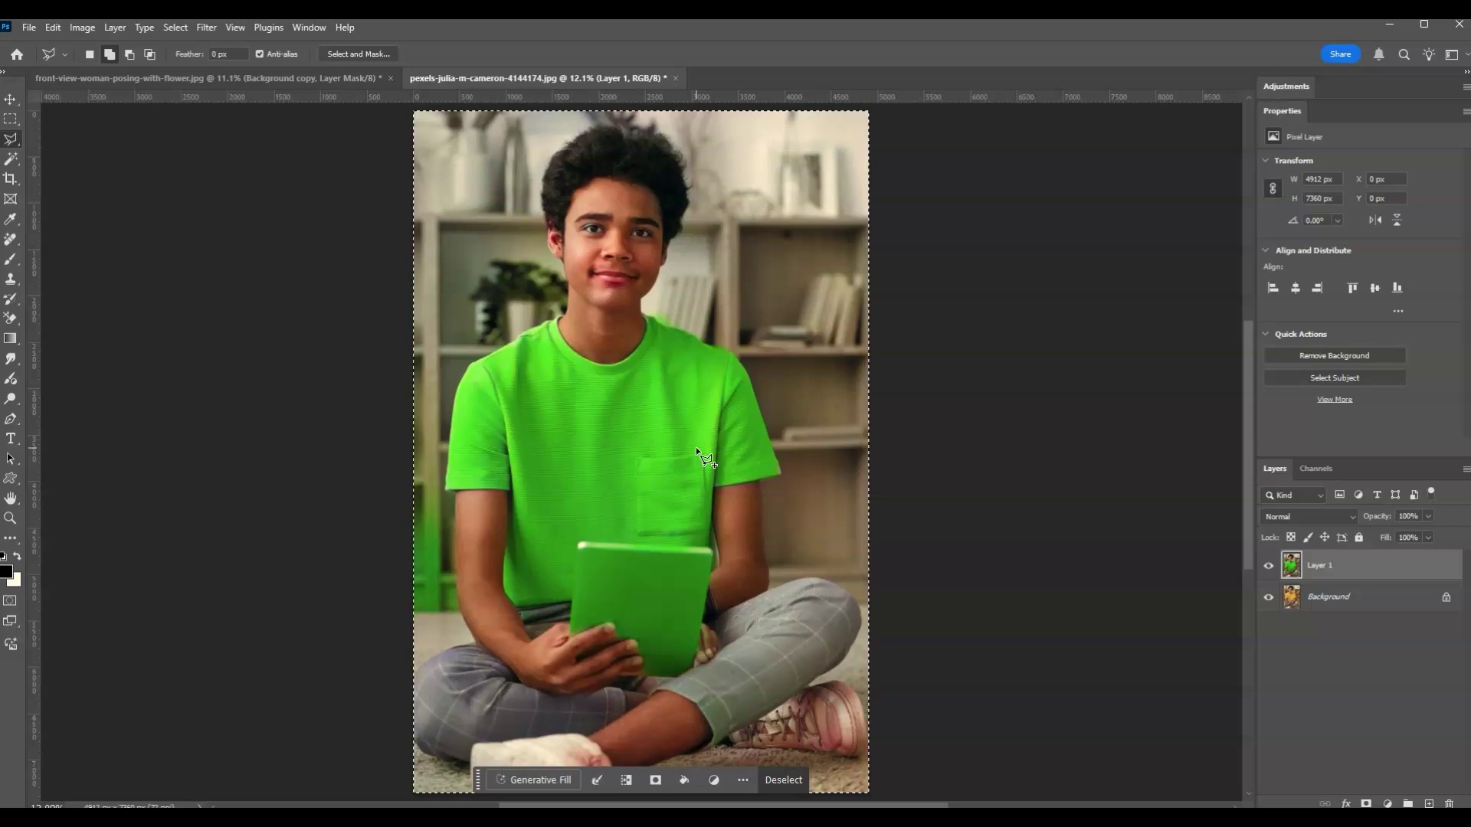
Toggle Layer 1's visibility off and on to compare the green shirt with the original
click(1269, 565)
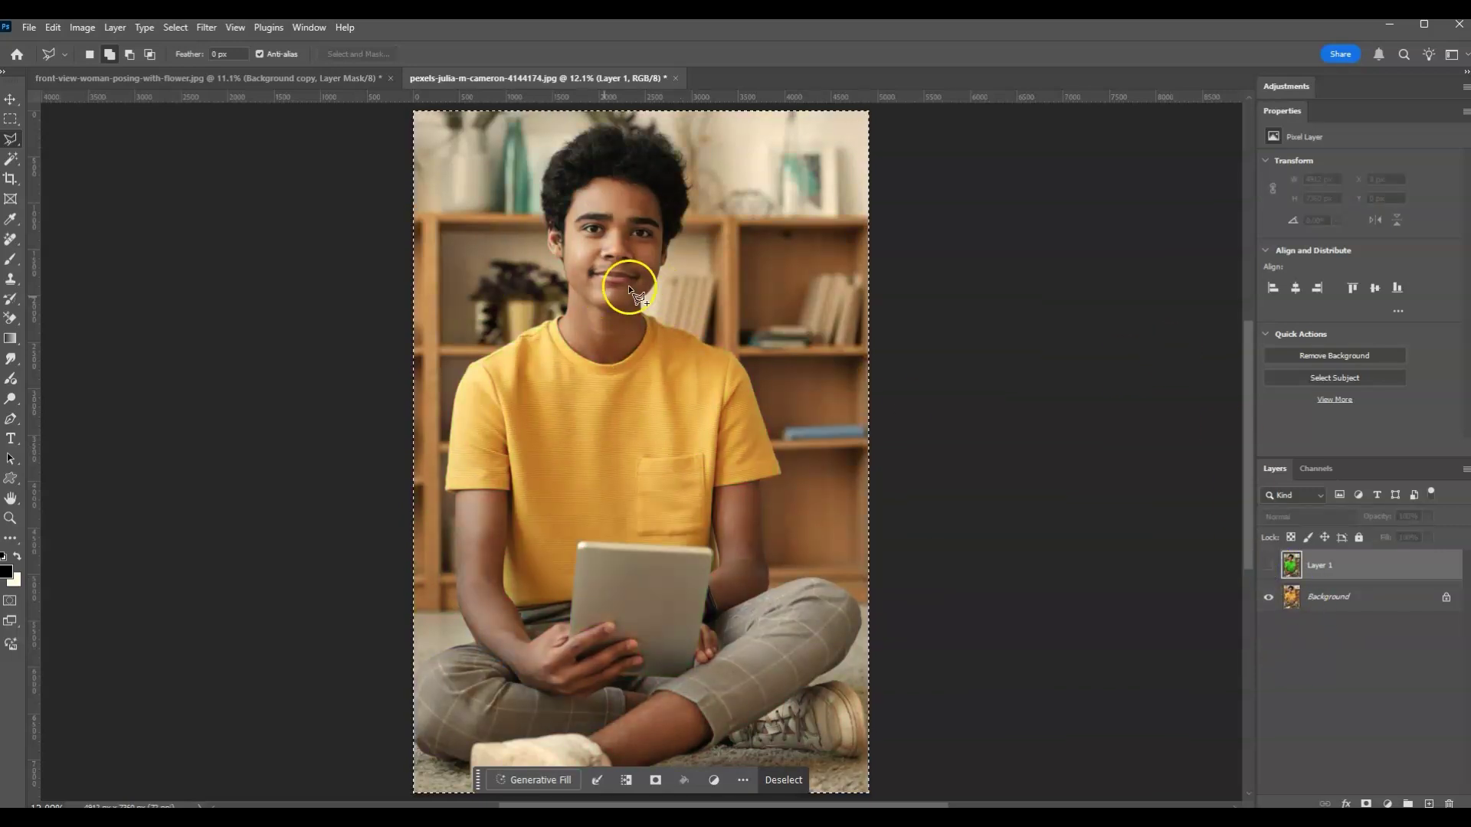
click(1269, 565)
click(632, 480)
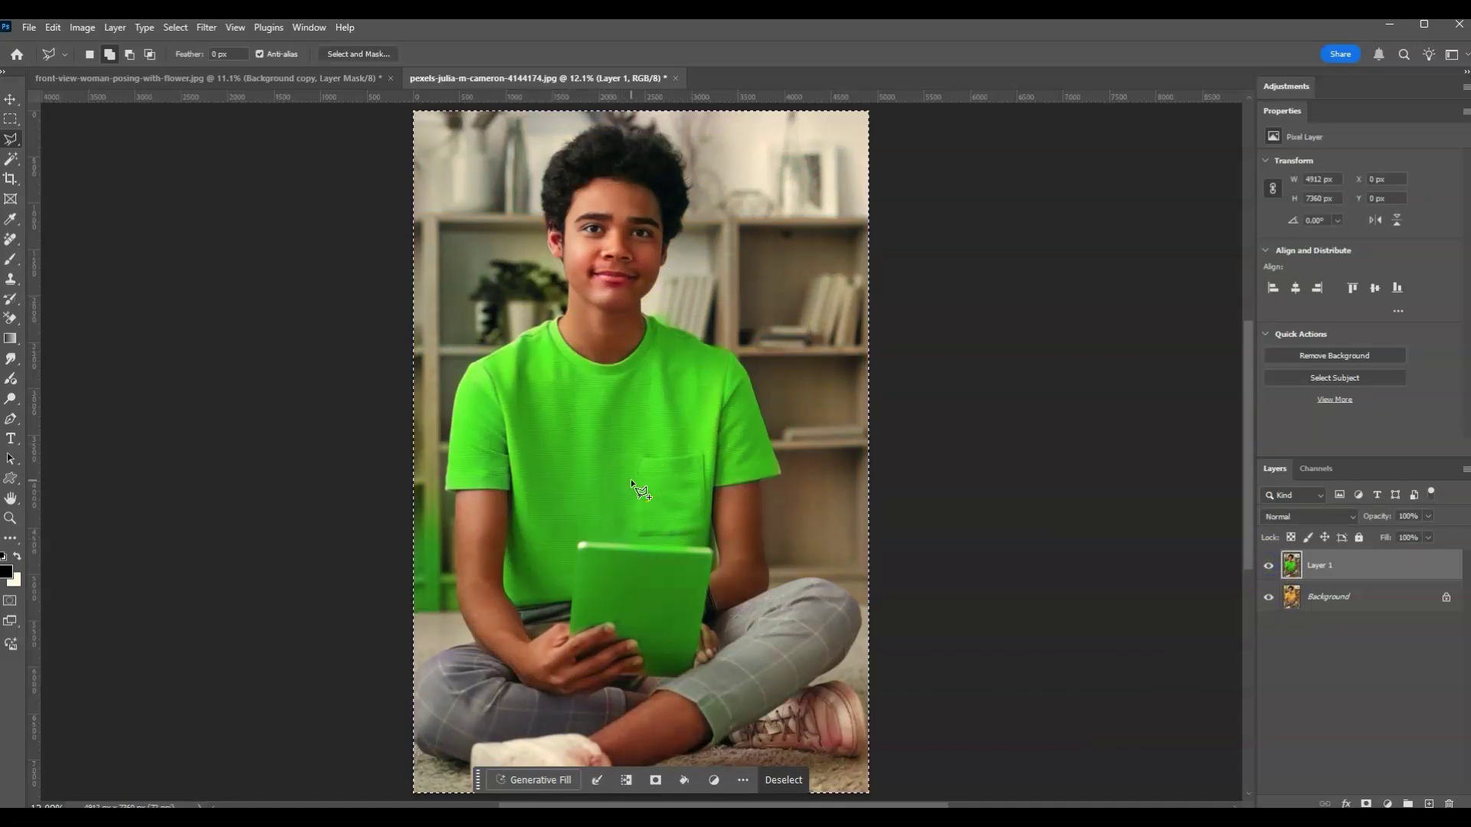
click(608, 469)
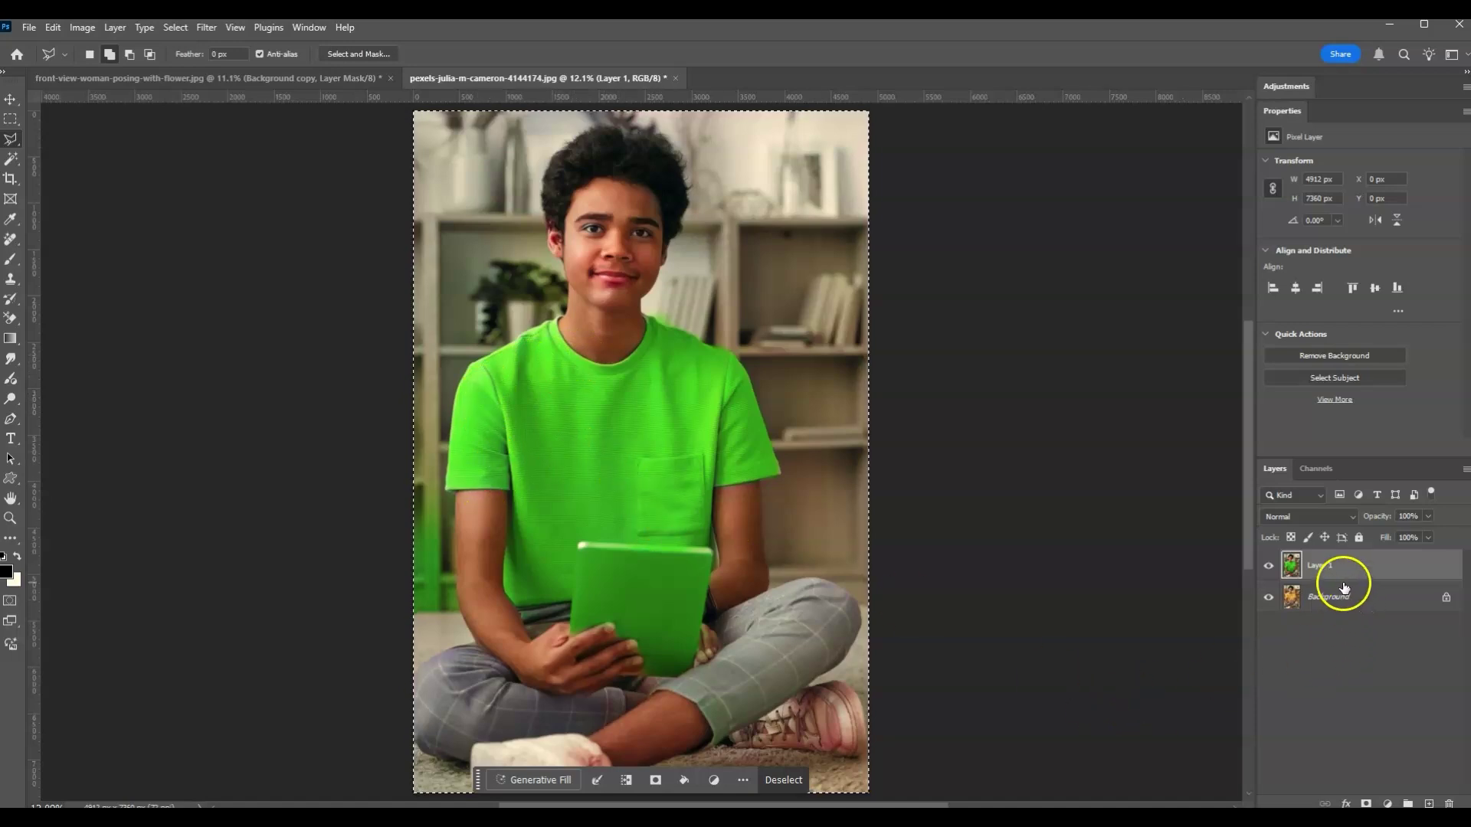
Clear the whole-image selection, leaving the Magic Wand active with Tolerance 60
click(1276, 589)
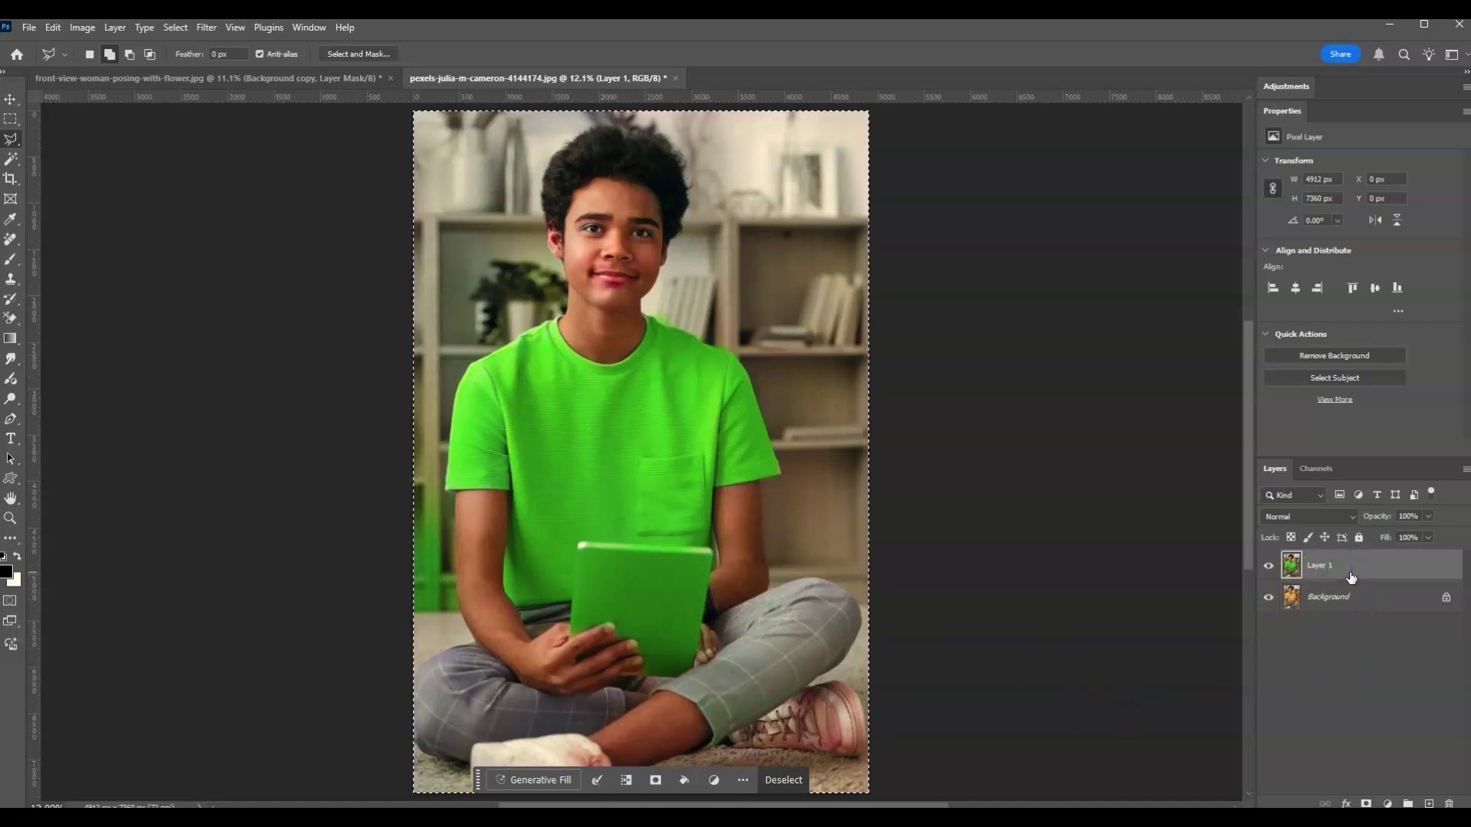
click(1281, 582)
click(549, 167)
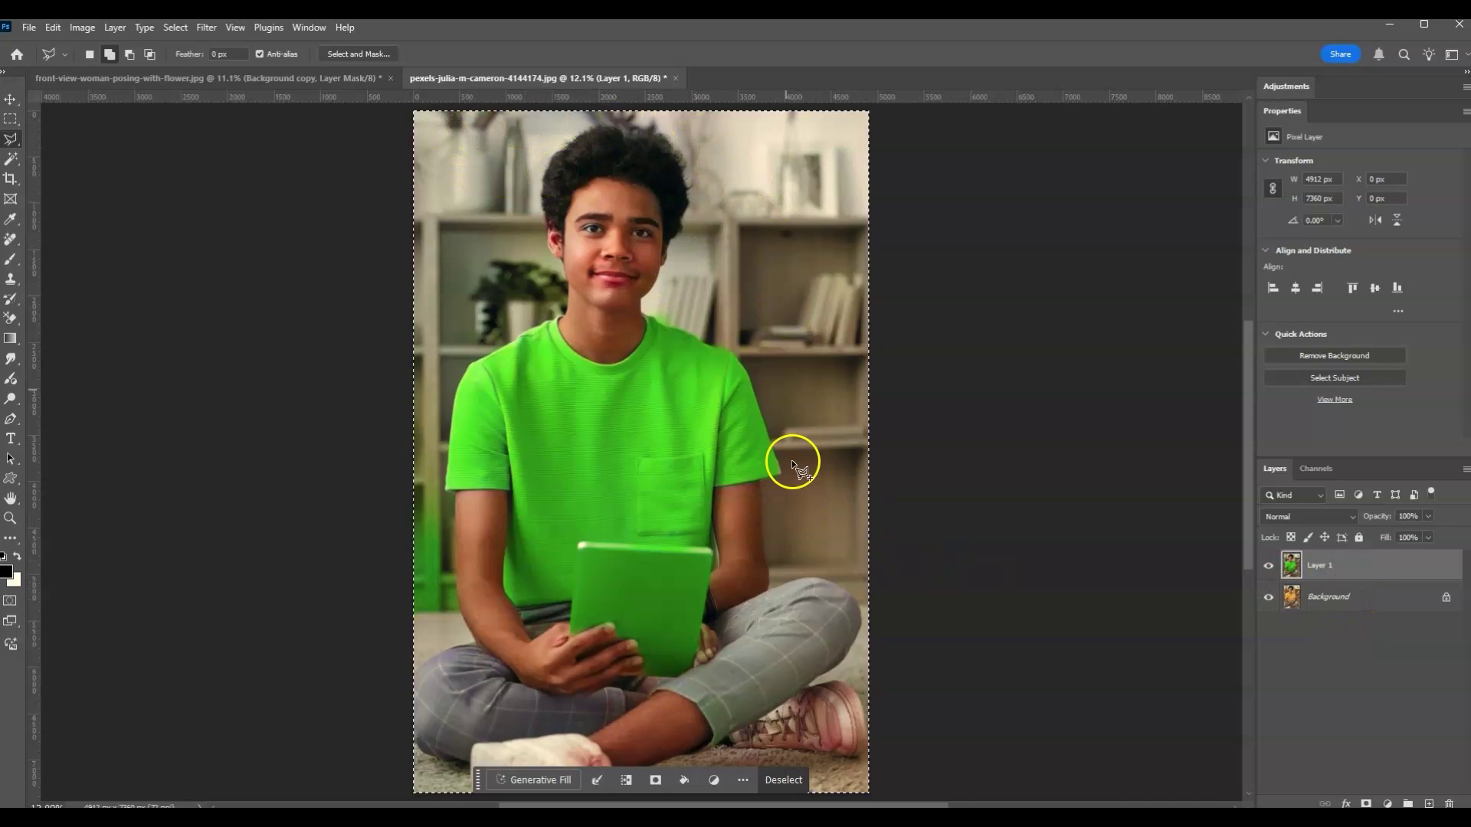
click(640, 738)
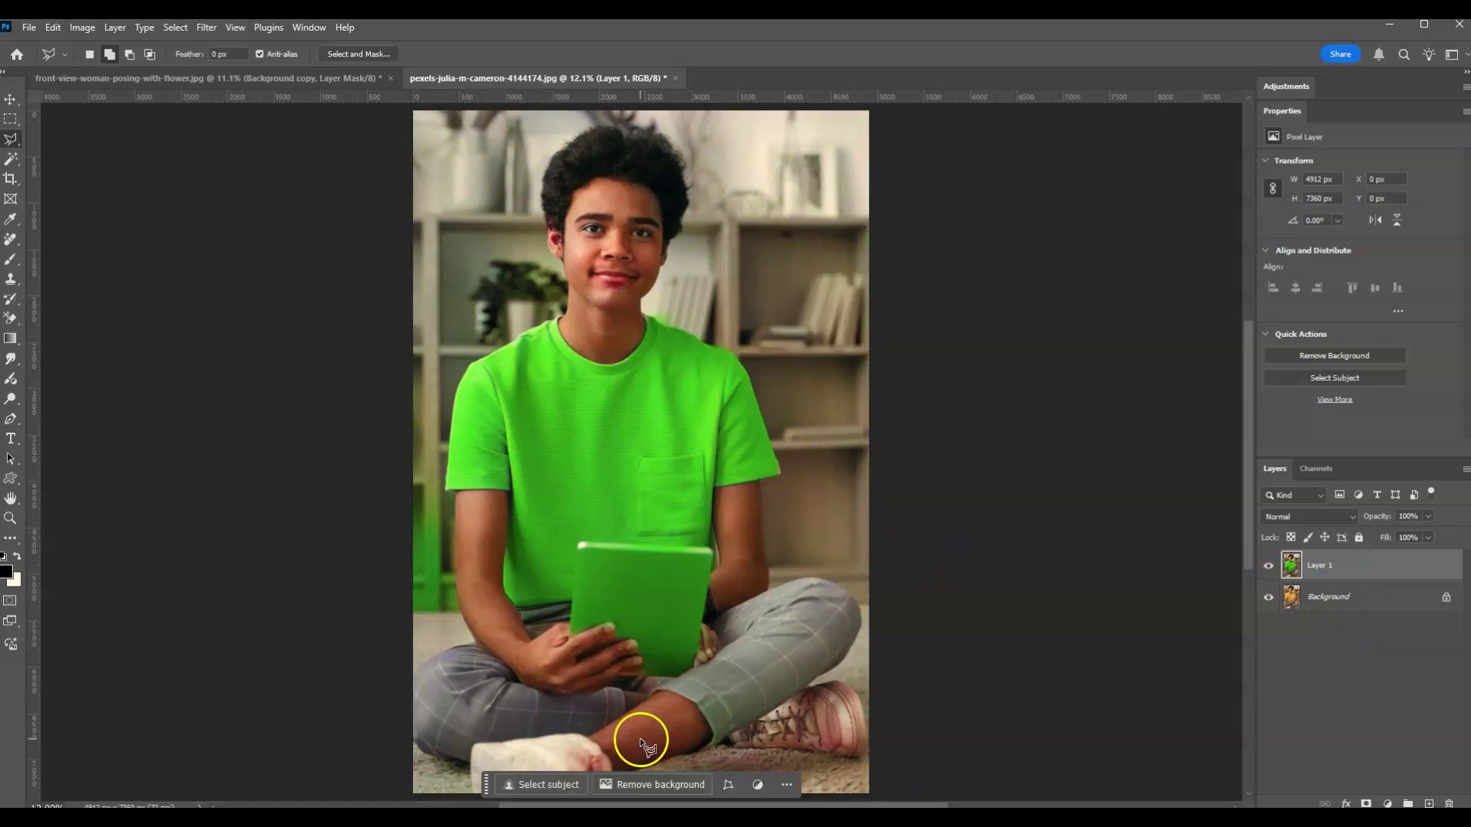
click(1321, 573)
Brush a Quick Selection over the T-shirt from the right sleeve across the chest, excluding the tablet
click(14, 158)
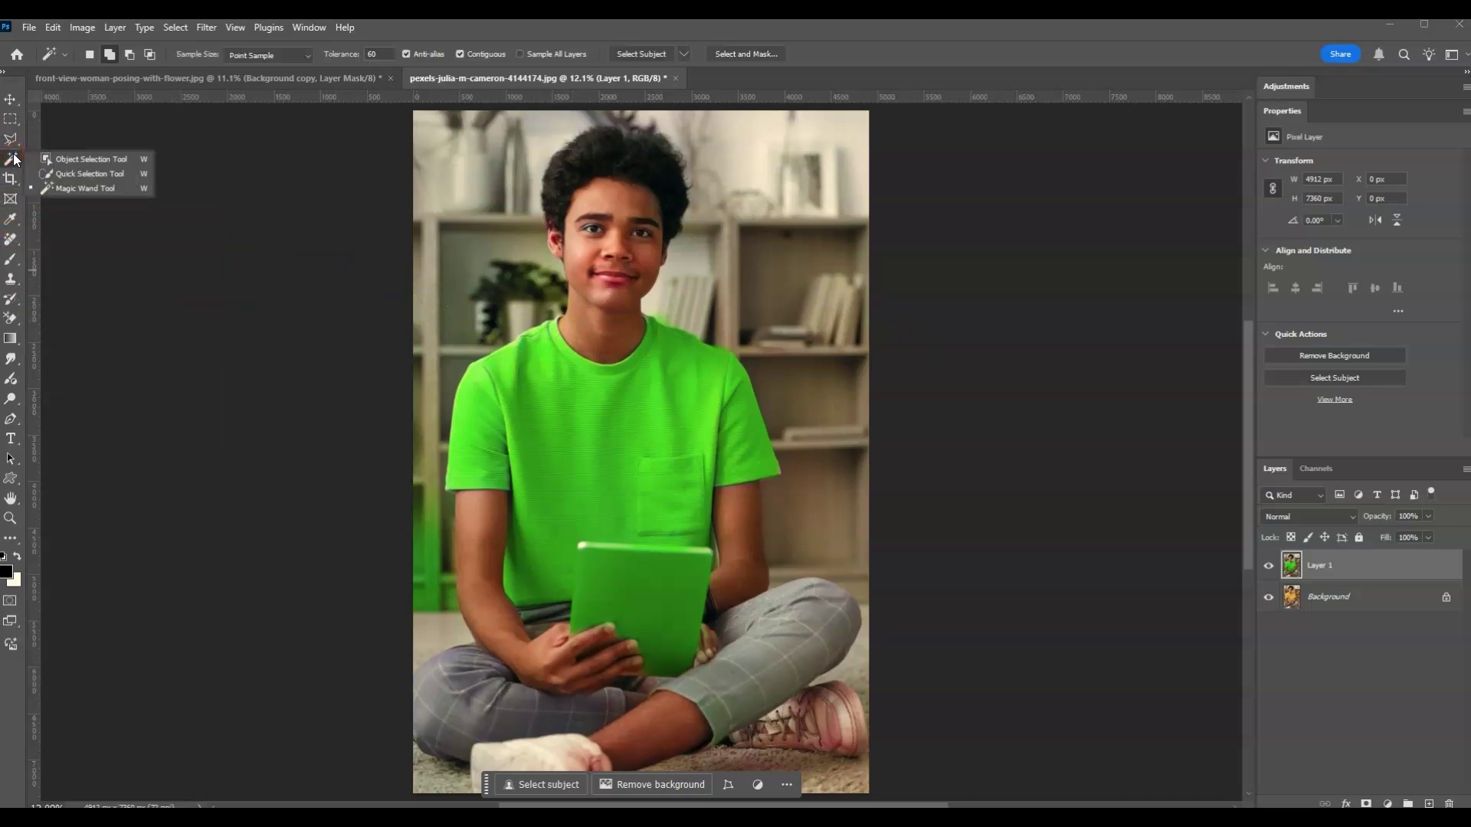
click(58, 176)
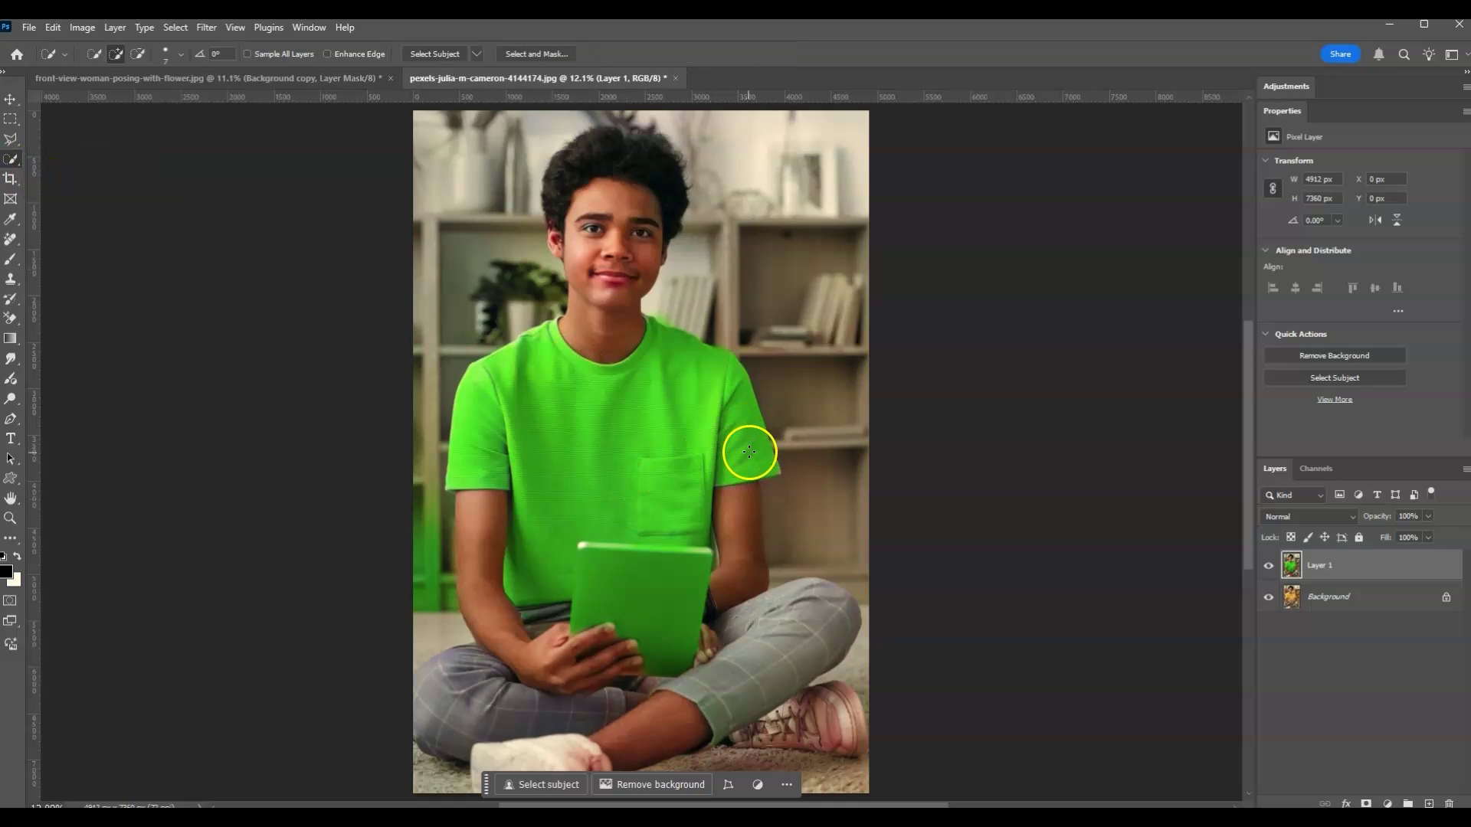
drag(753, 456, 739, 419)
mouse_move(657, 338)
mouse_down()
mouse_move(674, 386)
mouse_move(640, 519)
mouse_move(577, 534)
mouse_move(540, 589)
mouse_move(538, 469)
mouse_move(478, 443)
mouse_up()
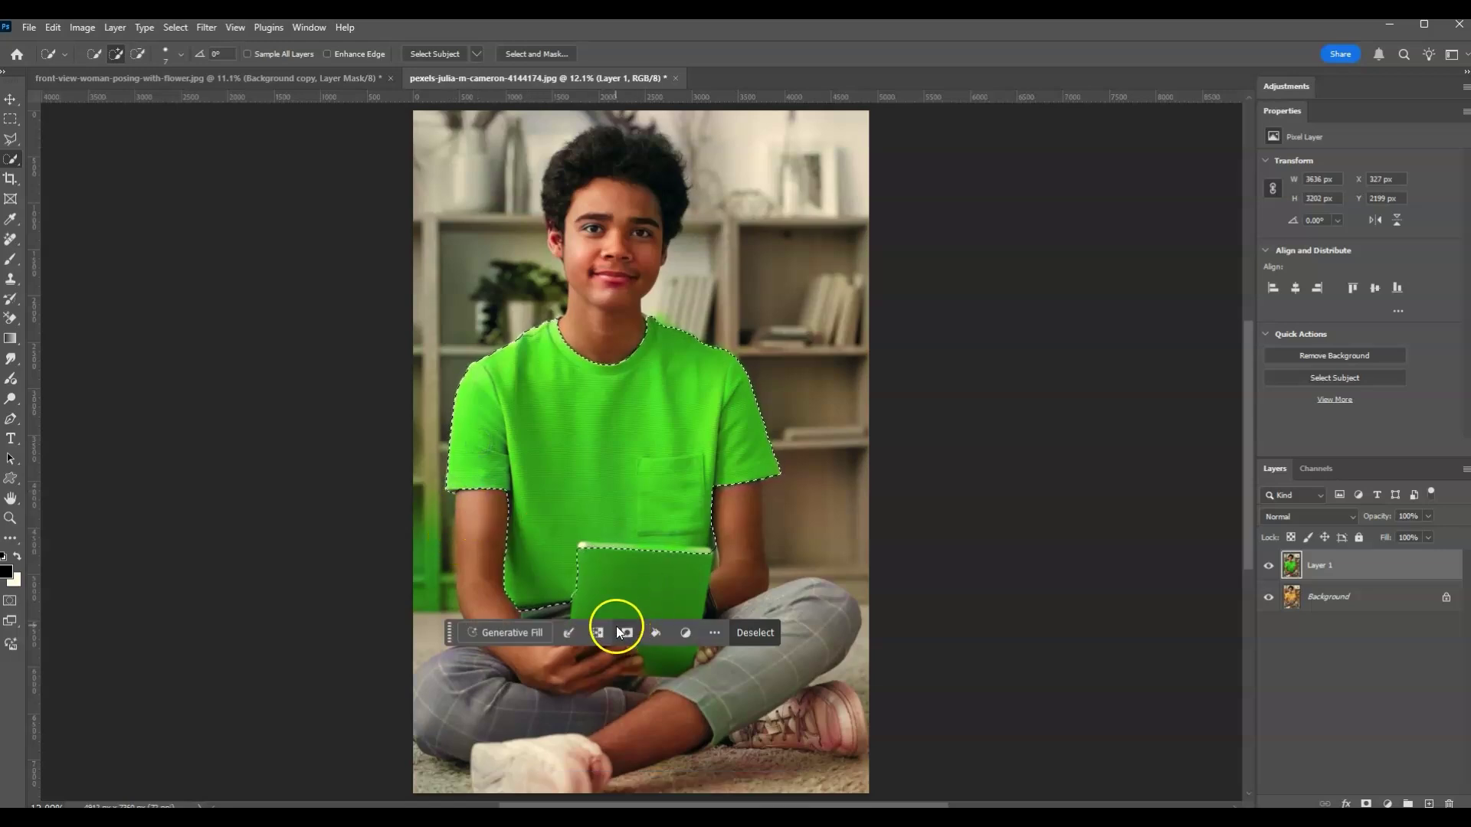
alt+click(711, 554)
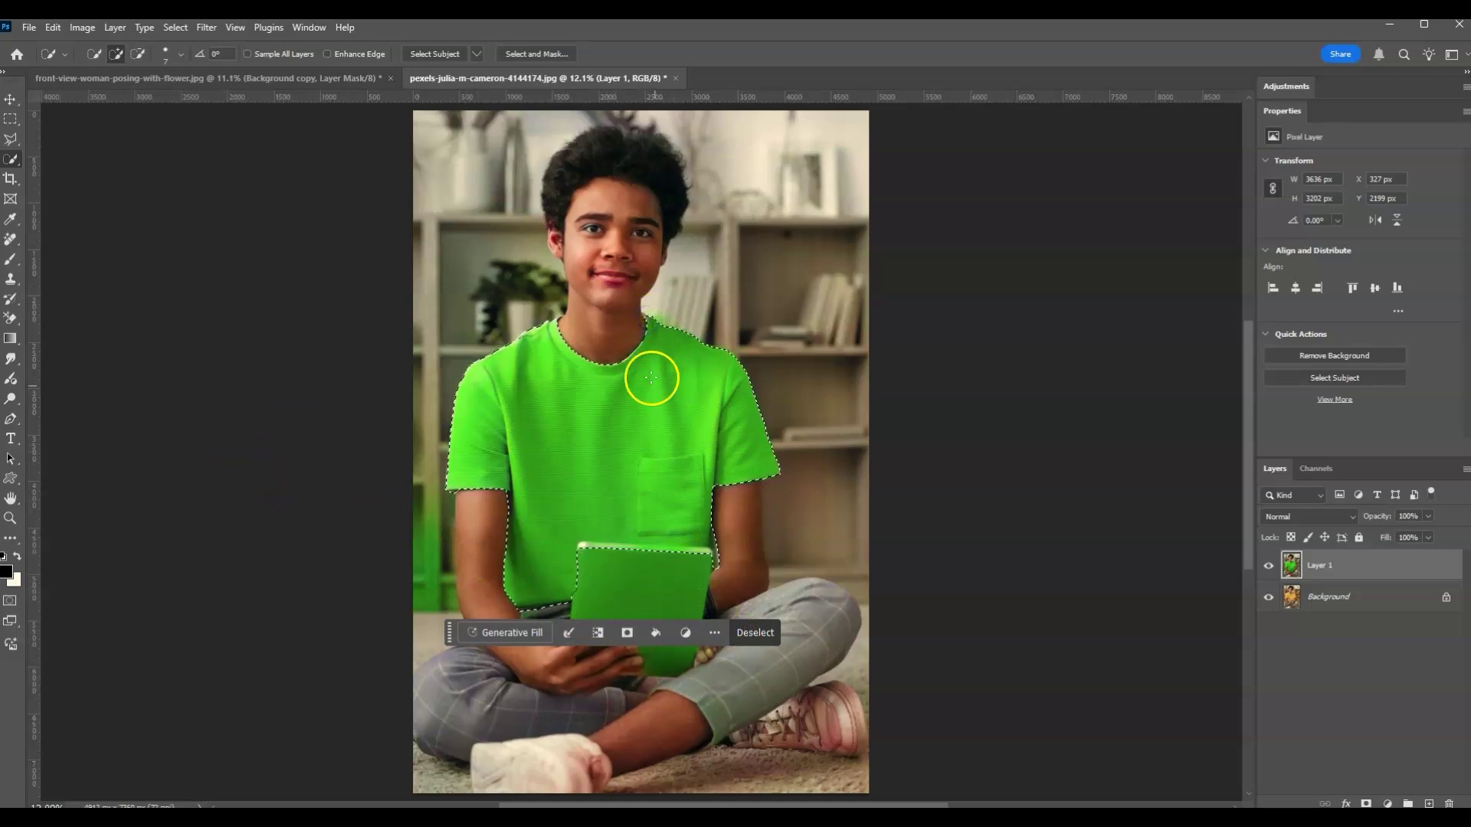
Choose the Polygonal Lasso Tool set to Subtract from selection
click(11, 139)
click(72, 167)
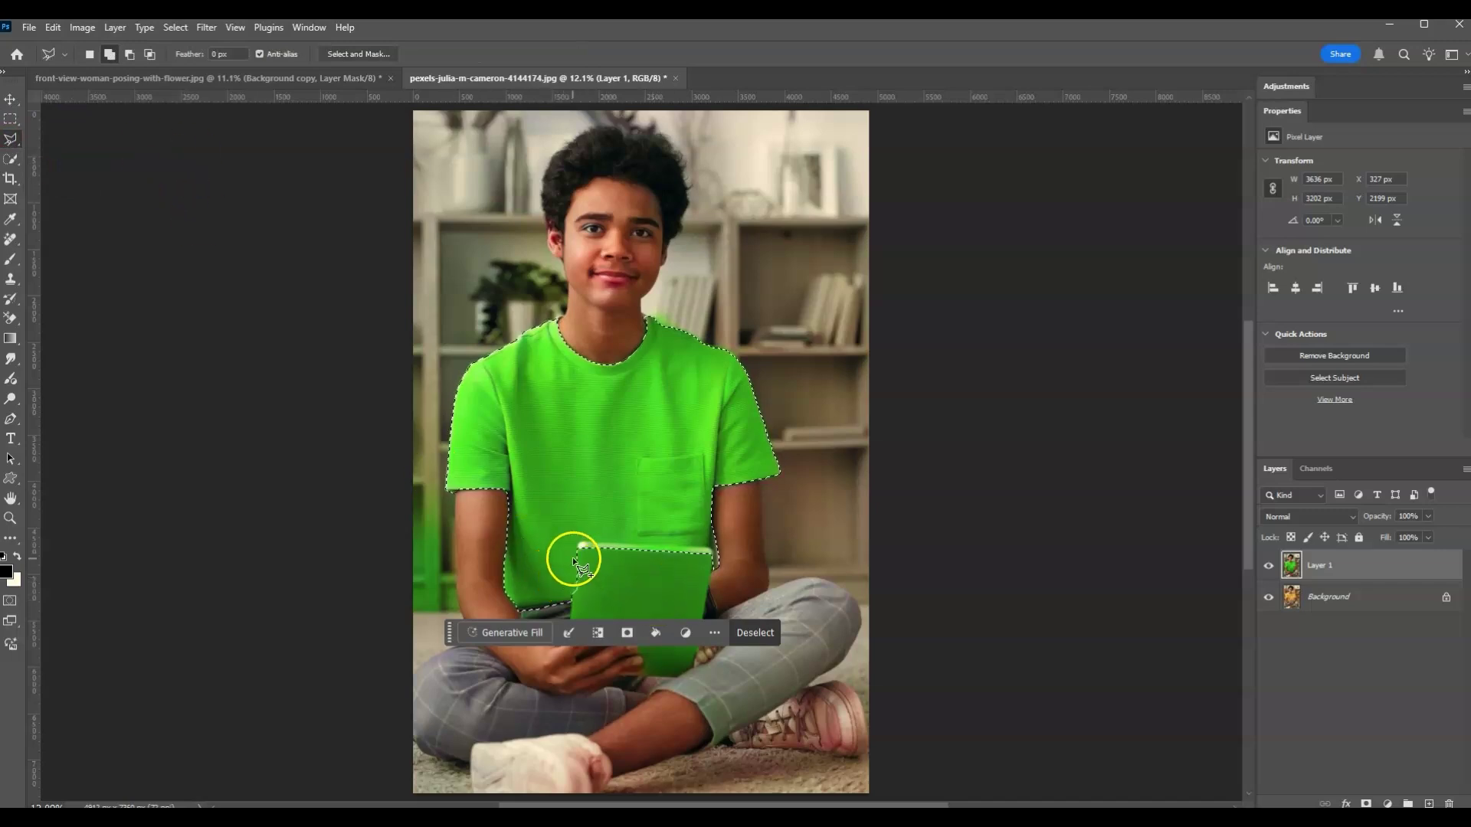
click(132, 57)
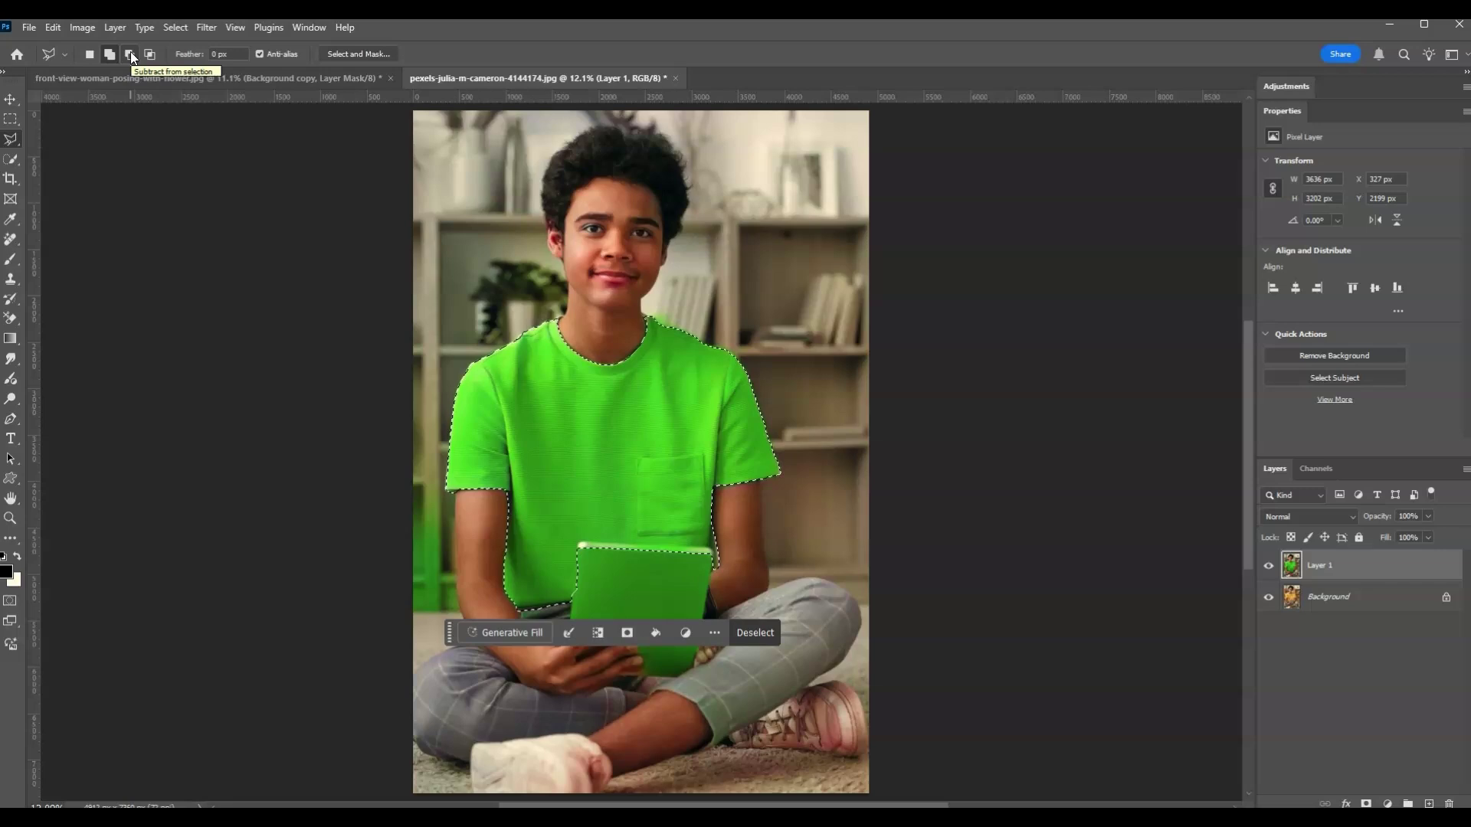
click(132, 58)
Trace a polygon outline around the tablet to trim it from the shirt selection
click(669, 569)
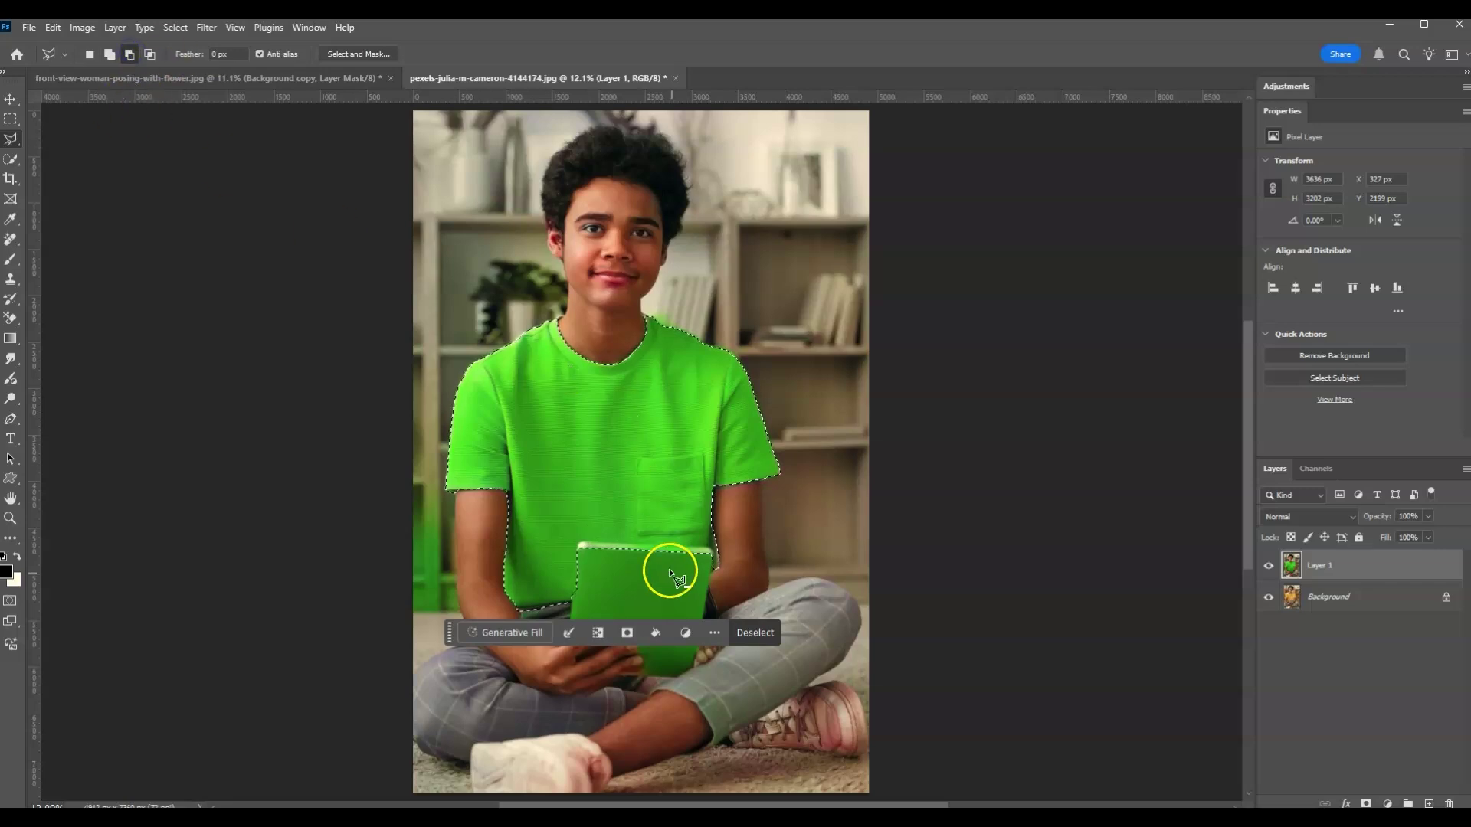
click(579, 547)
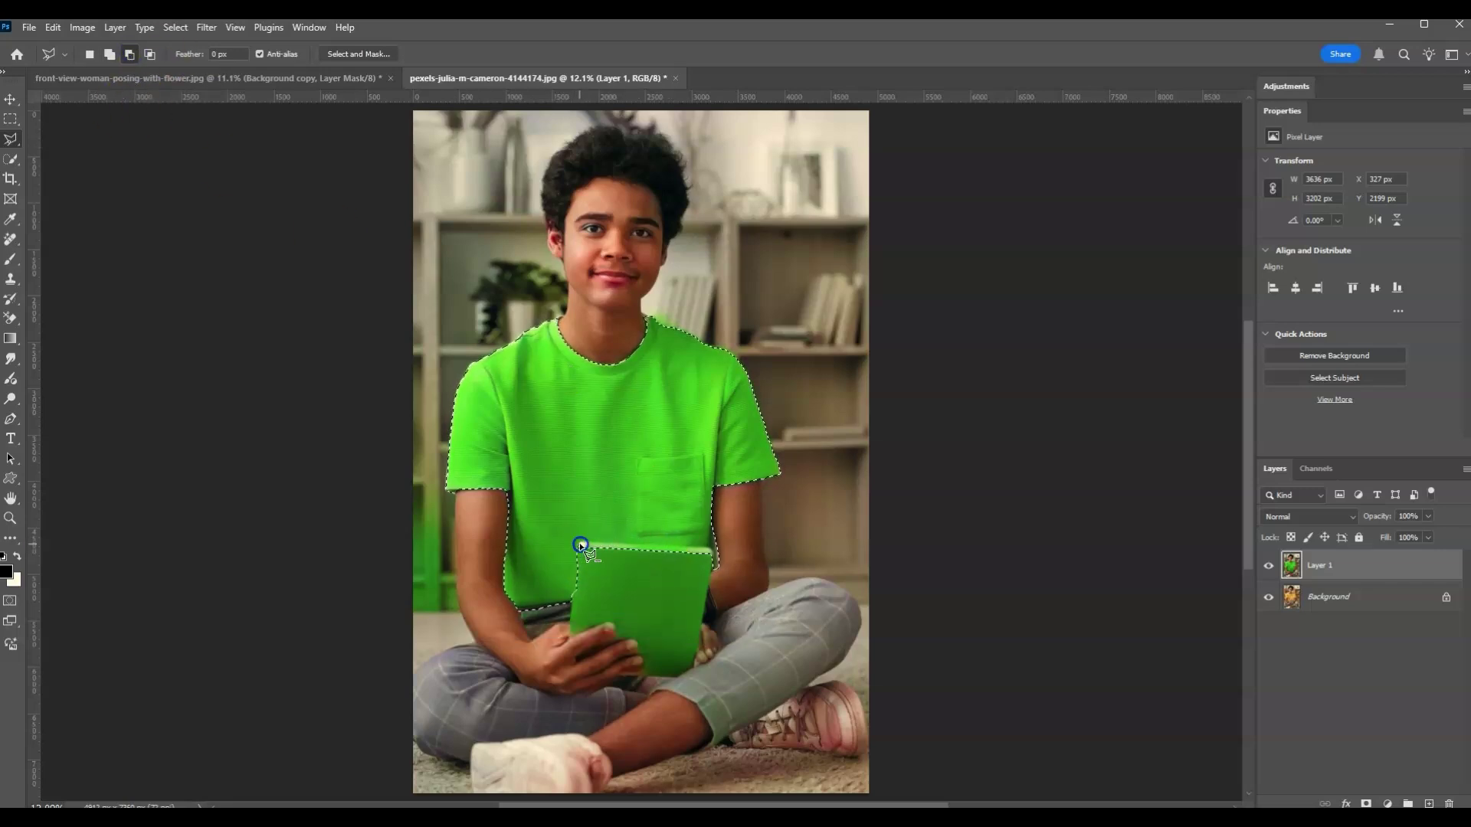
click(630, 544)
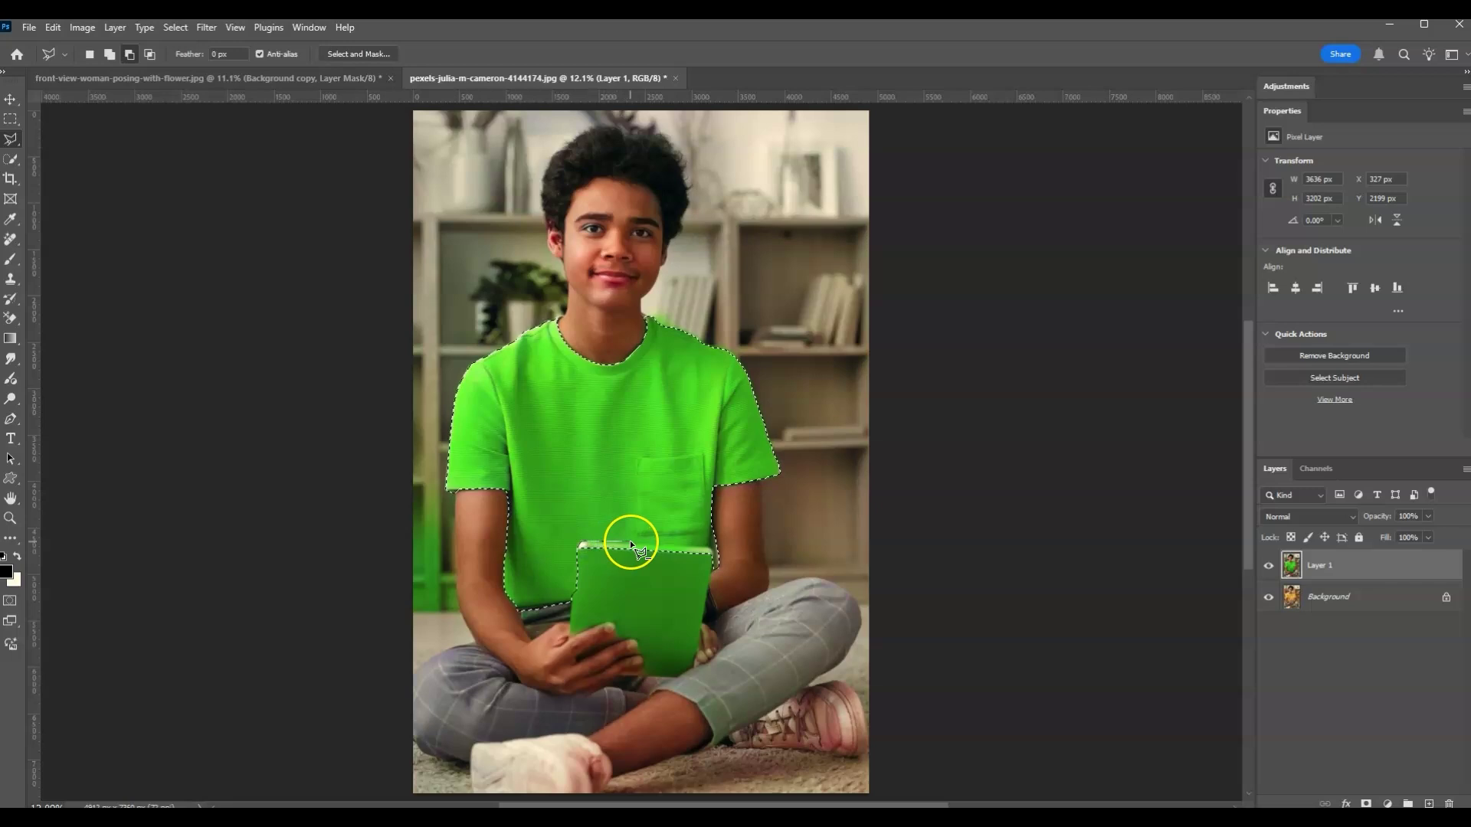
click(693, 545)
click(580, 557)
click(576, 559)
click(586, 606)
click(525, 601)
click(572, 600)
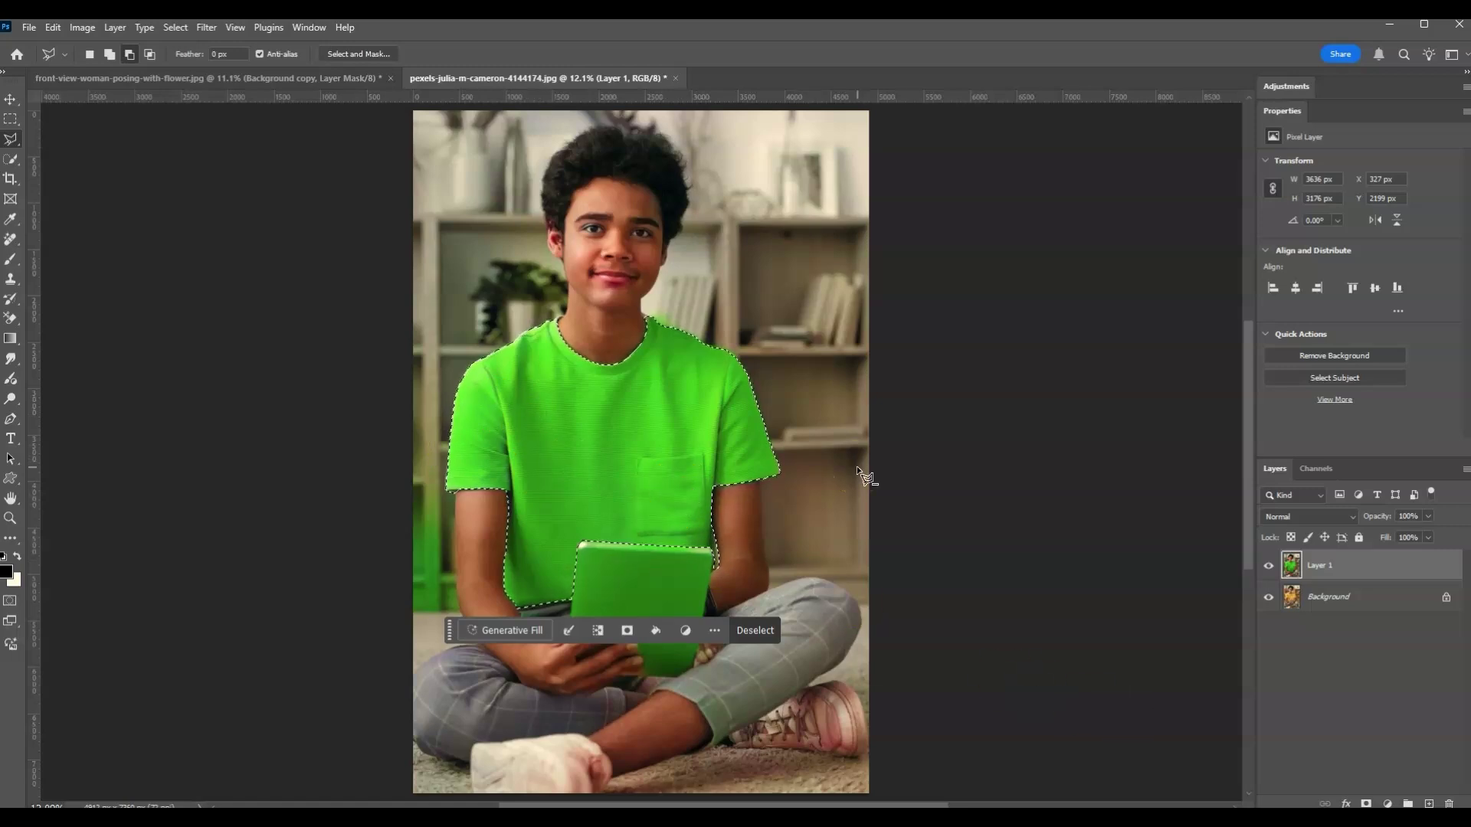
Add a layer mask to Layer 1 from the shirt selection, then toggle its visibility to compare
click(1361, 571)
click(1369, 803)
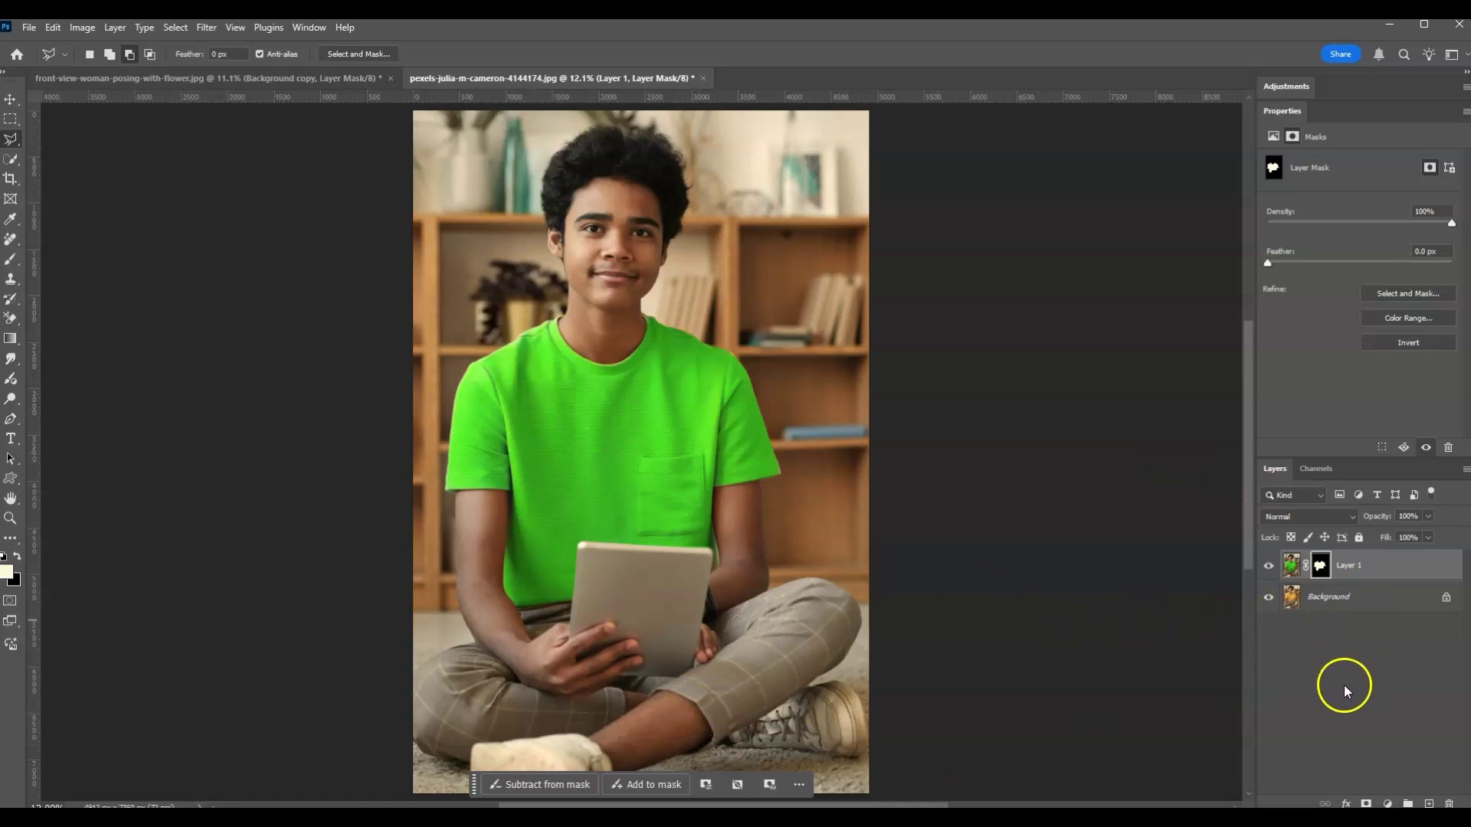
click(1269, 567)
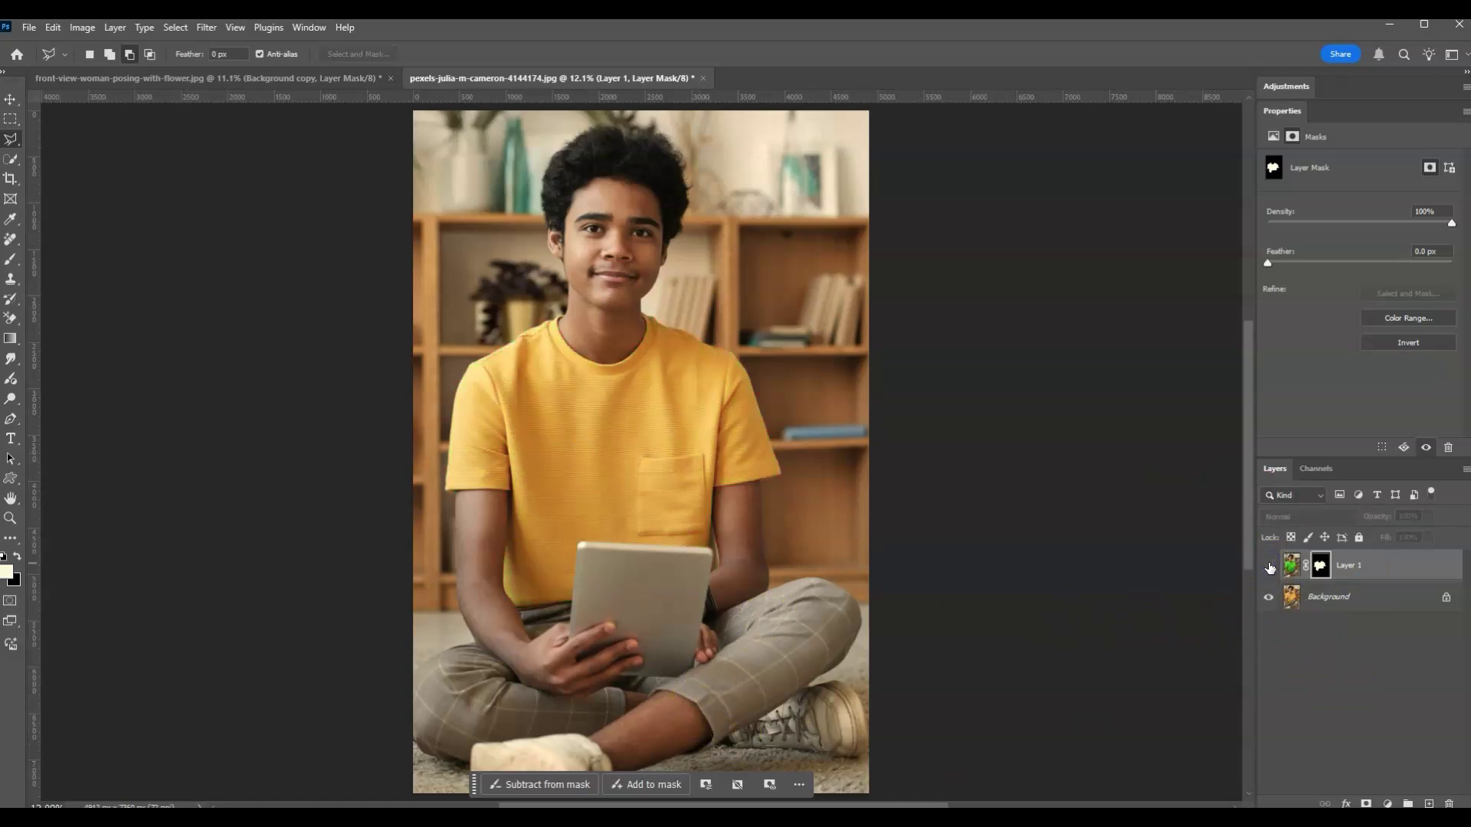
click(1269, 567)
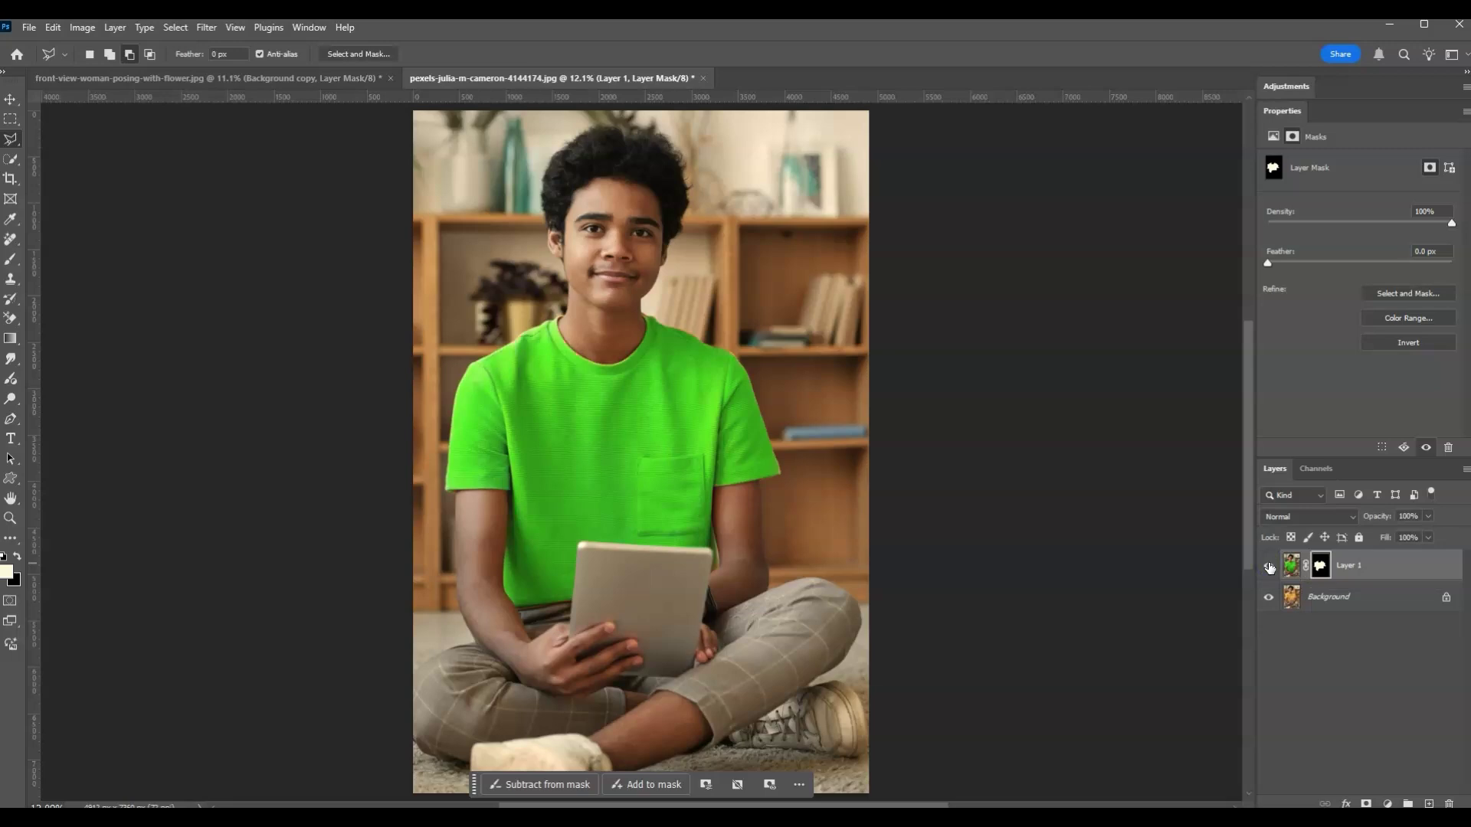